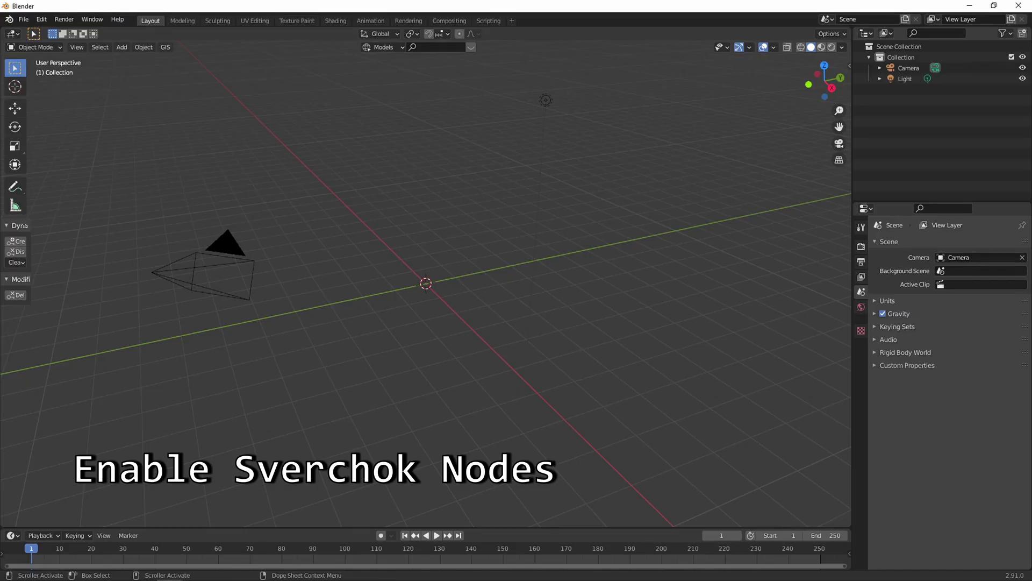
- Enable the Node: Sverchok add-on in the preferences, finding it with the search "sv", and close the preferences
click(41, 19)
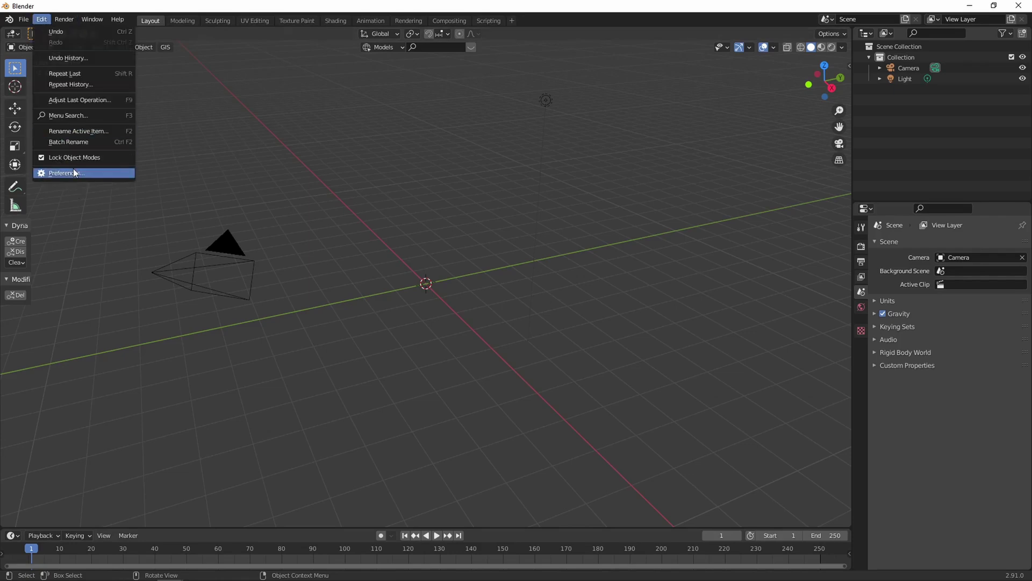
click(93, 174)
drag(348, 388, 348, 194)
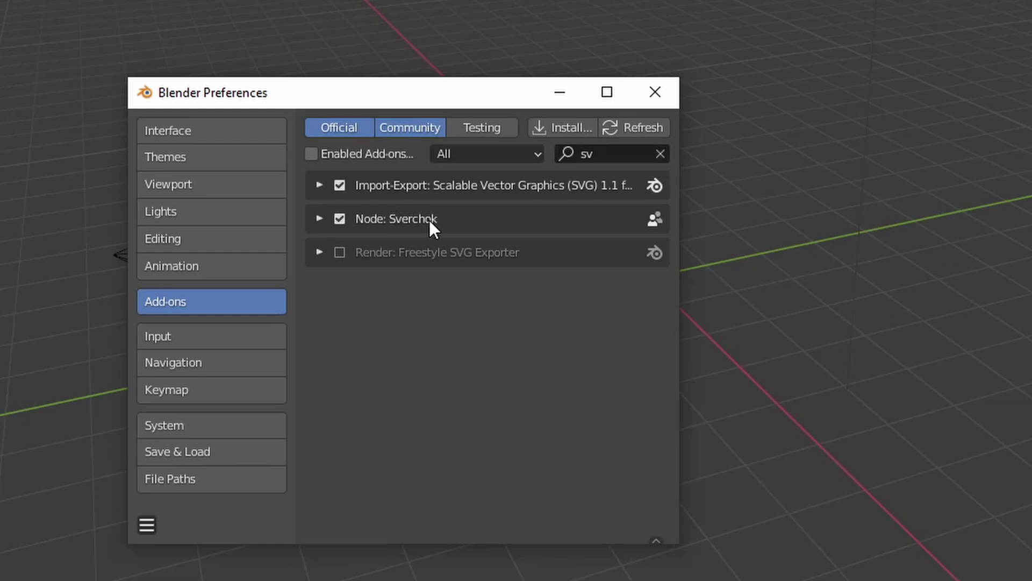
click(655, 92)
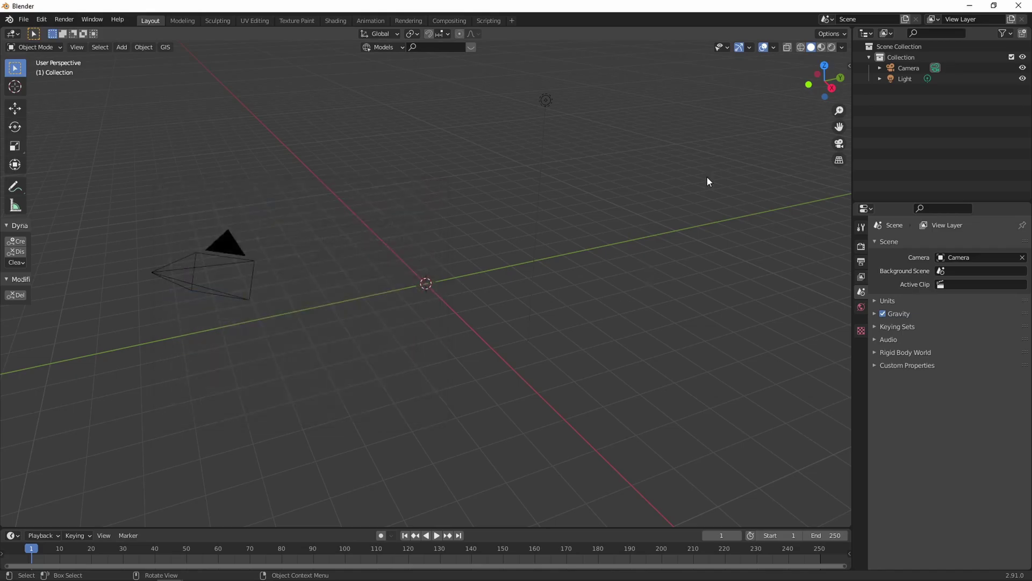
- Change the Properties area into a Sverchok Nodes editor, widen it to over half the window, and make the timeline taller
drag(852, 150, 618, 142)
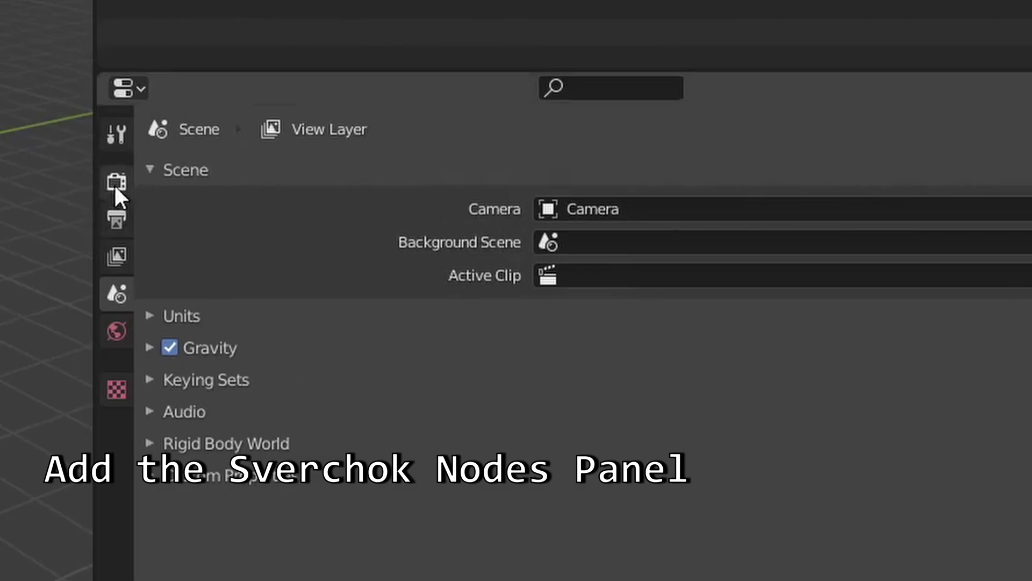
click(628, 208)
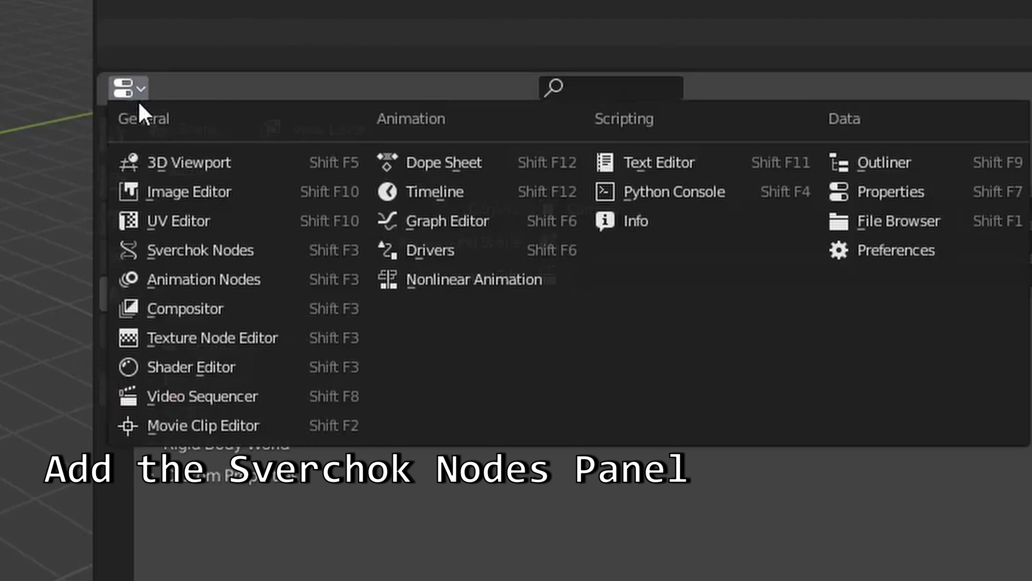
click(193, 250)
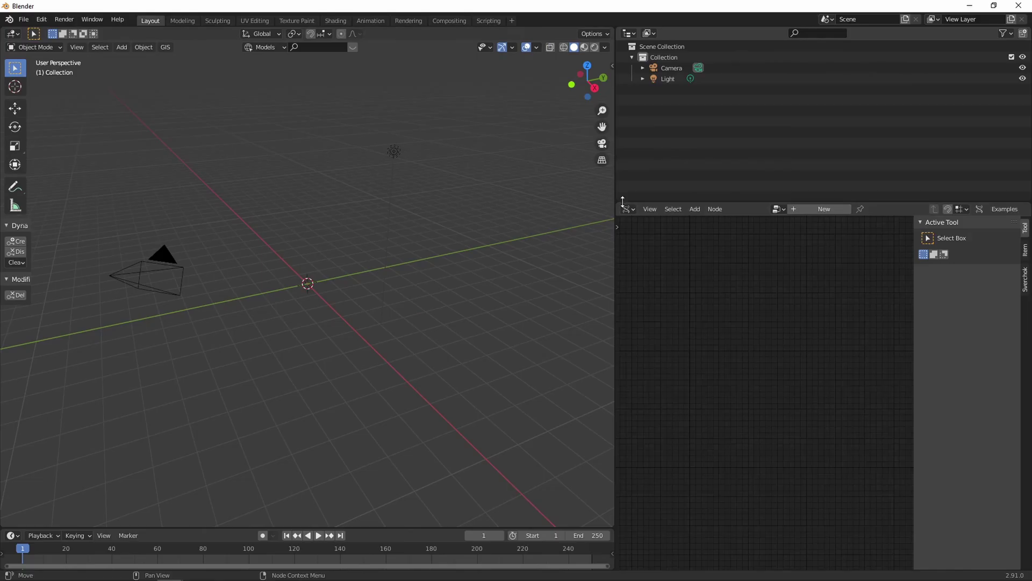
drag(615, 193, 476, 194)
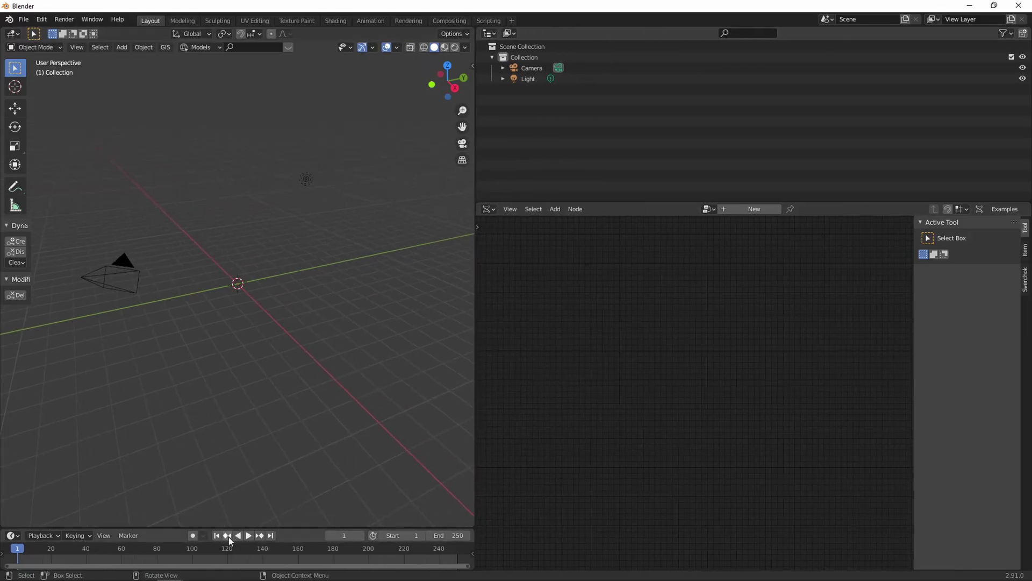
drag(227, 527, 229, 423)
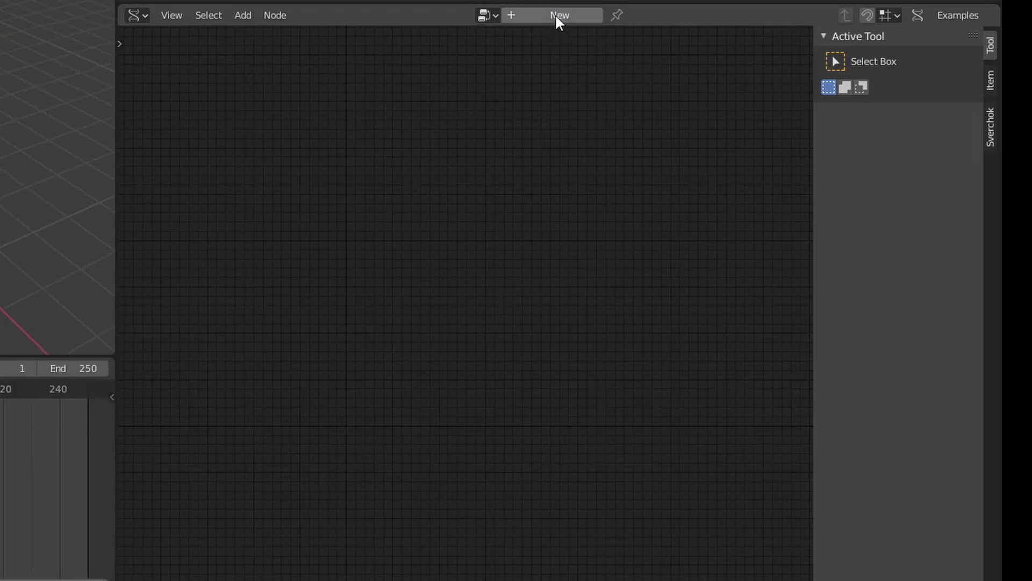
- Create a new Sverchok node tree and add a Circle node, duplicating it into a column of three
click(752, 210)
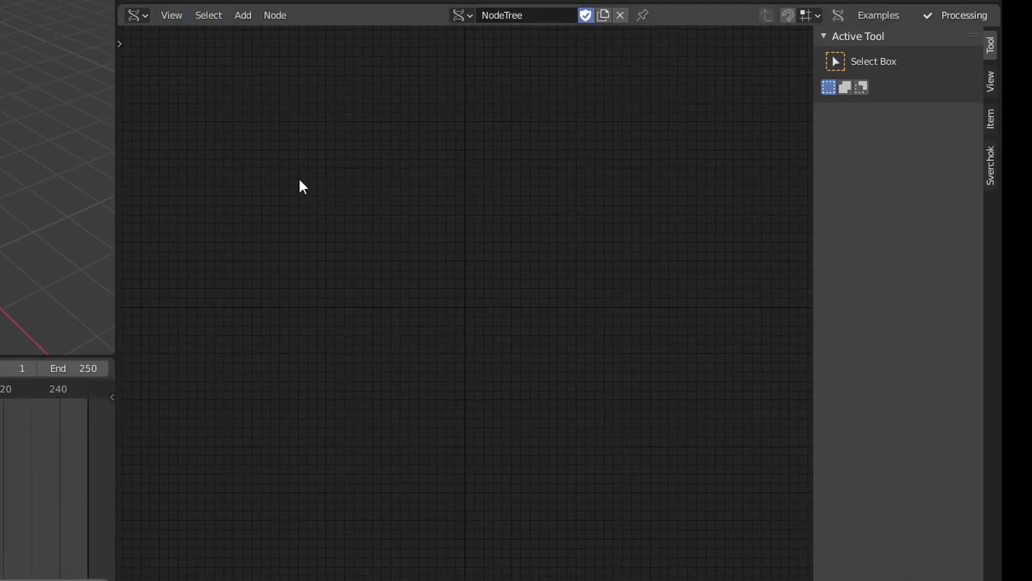
key(shift+a)
click(236, 48)
text(circle)
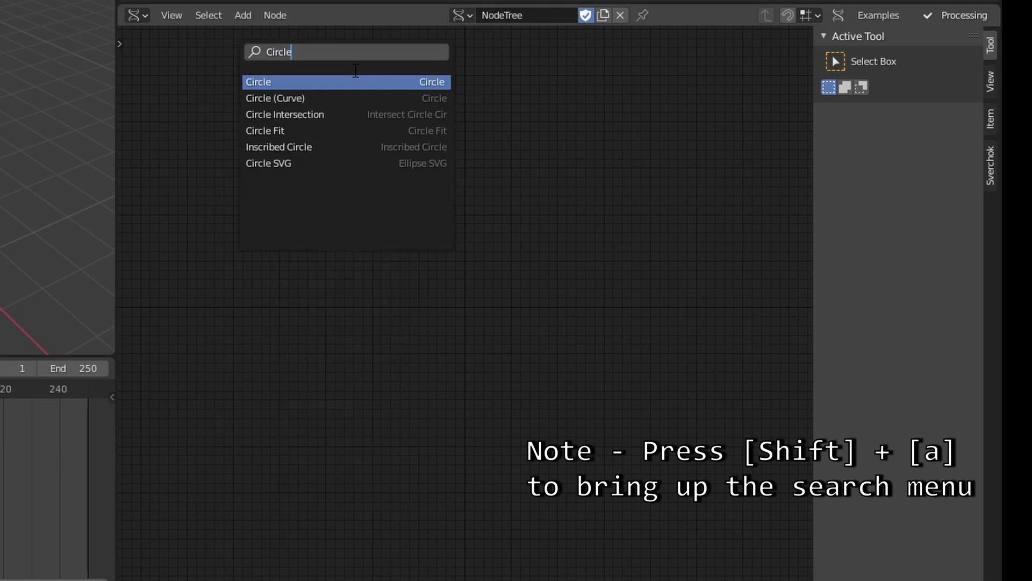
key(Return)
click(249, 105)
key(shift+d)
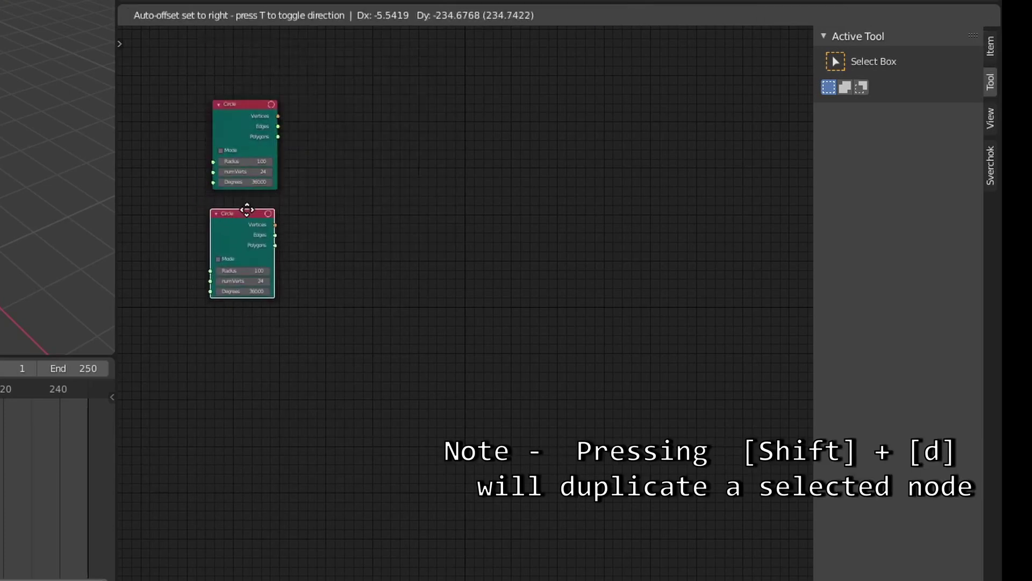
click(248, 337)
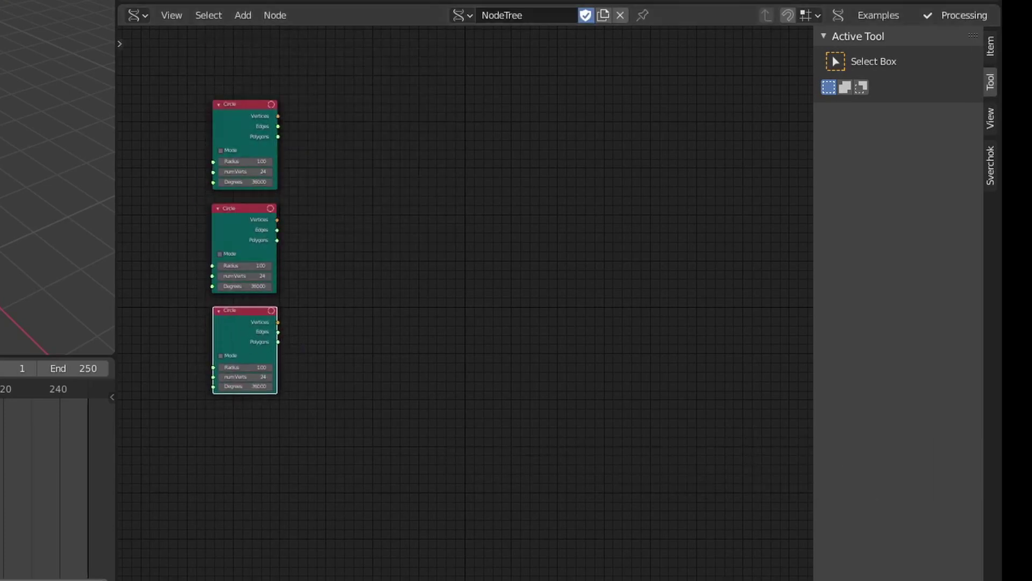
- Set the radius of the upper, middle and lower Circle nodes to 2, -3 and 2 respectively
double_click(262, 163)
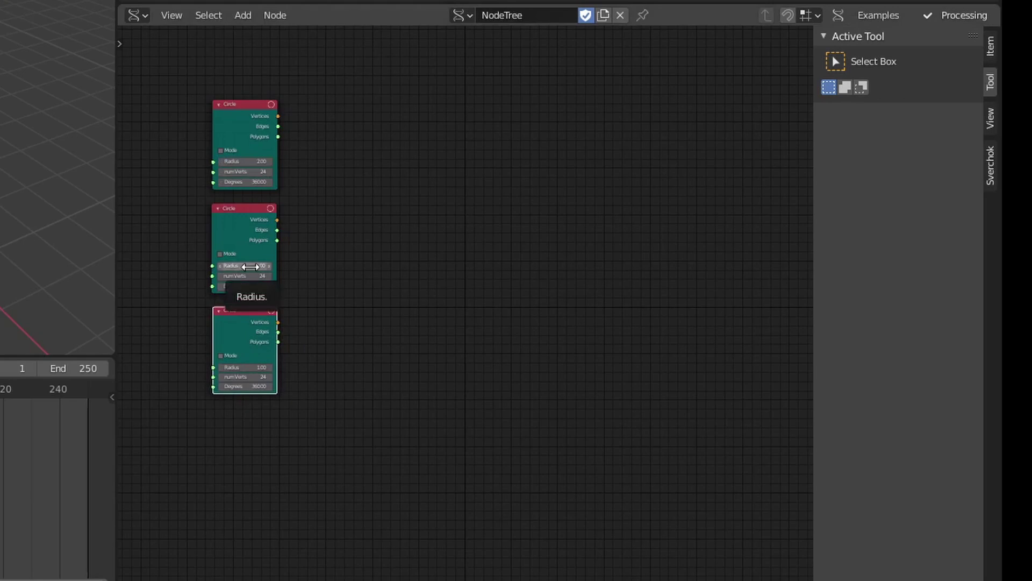
click(250, 368)
text(2)
key(Return)
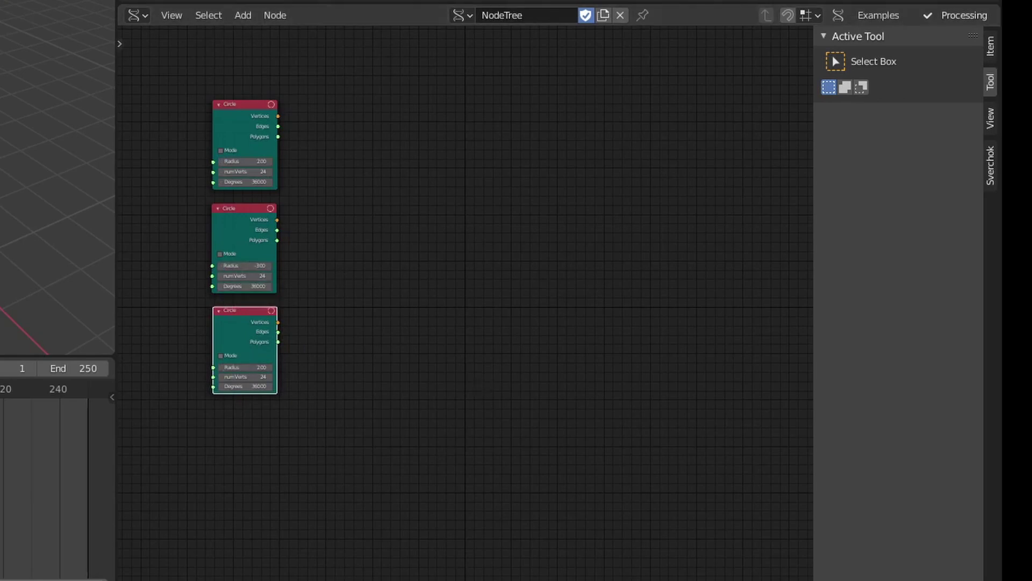
- Add a Move node and duplicate it twice, arranging one Move node beside each Circle node
key(shift+a)
click(327, 70)
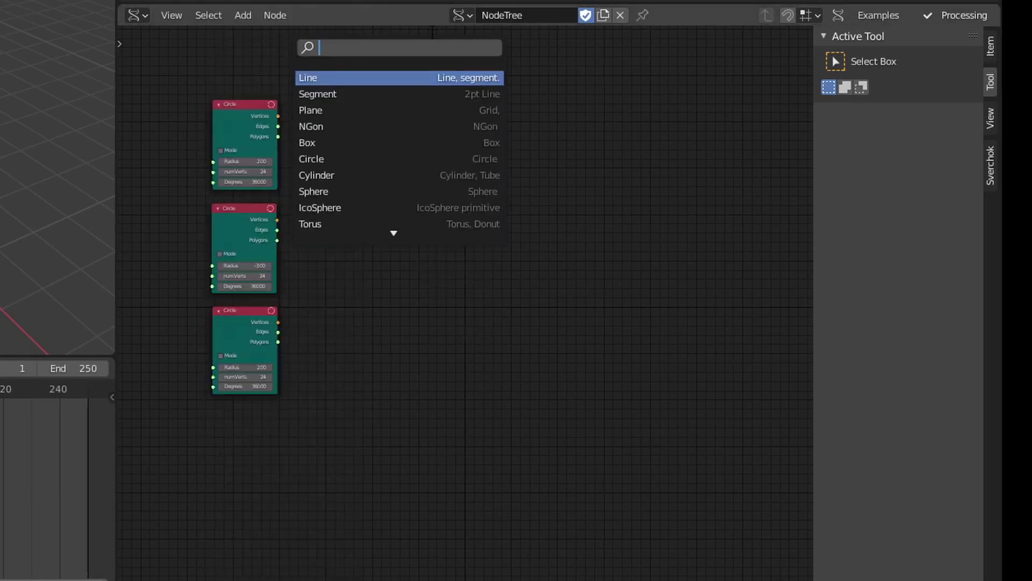
text(move)
key(Return)
click(488, 87)
key(shift+d)
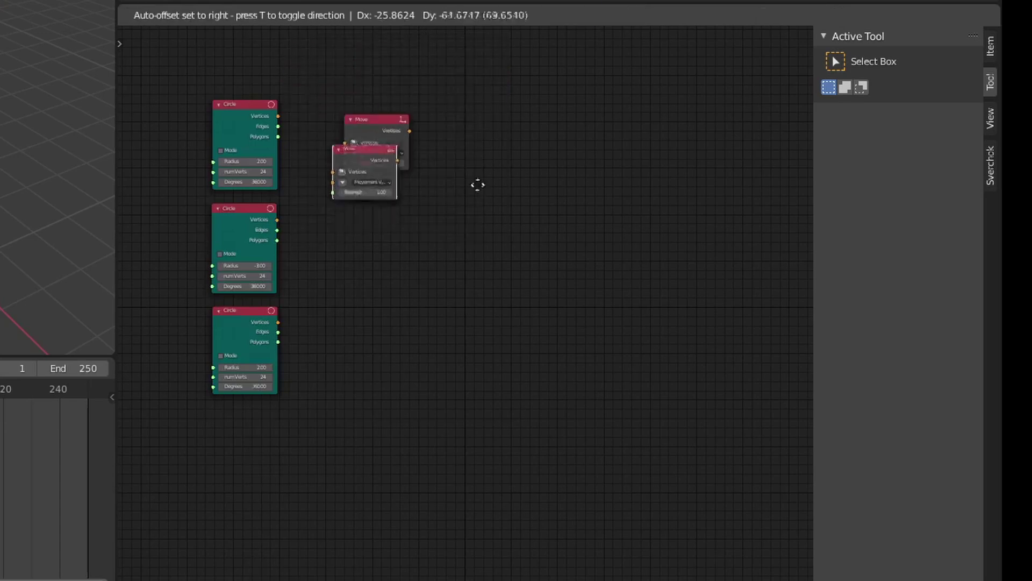
click(537, 205)
drag(375, 115, 422, 122)
click(429, 236)
key(shift+d)
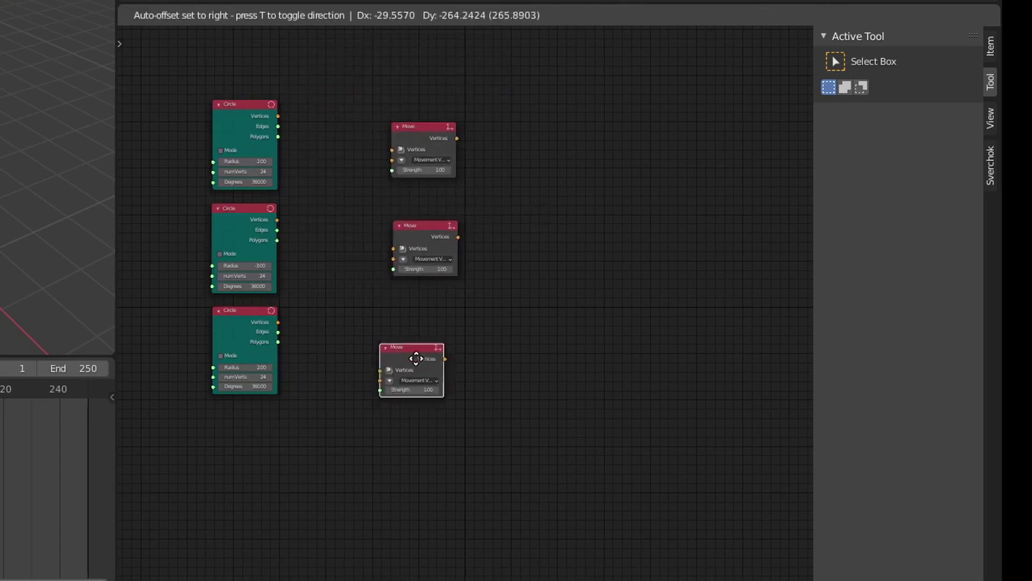
click(428, 334)
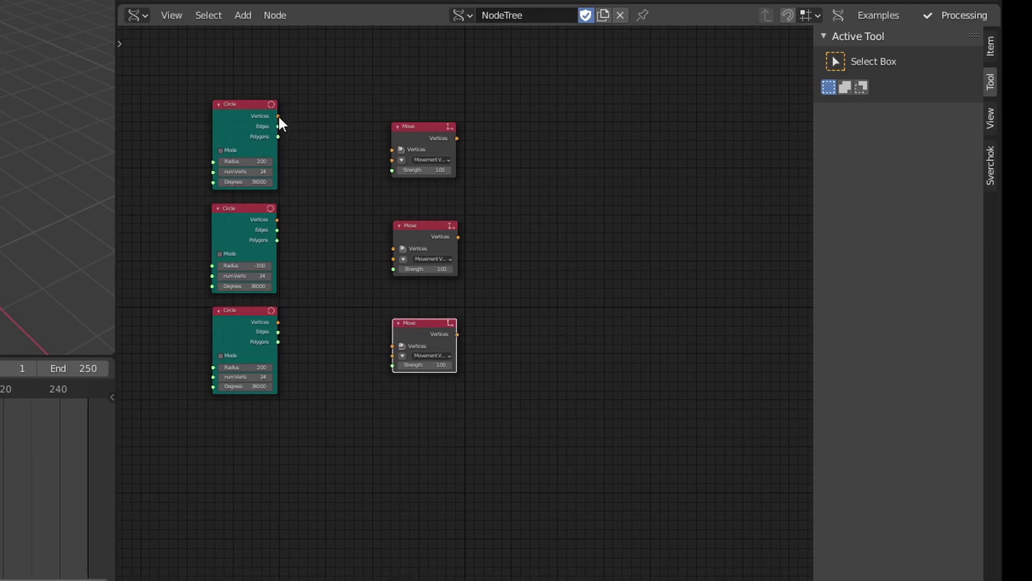
- Connect each Circle node's Vertices output to the Vertices input of the Move node beside it
drag(278, 116, 392, 150)
drag(277, 219, 347, 255)
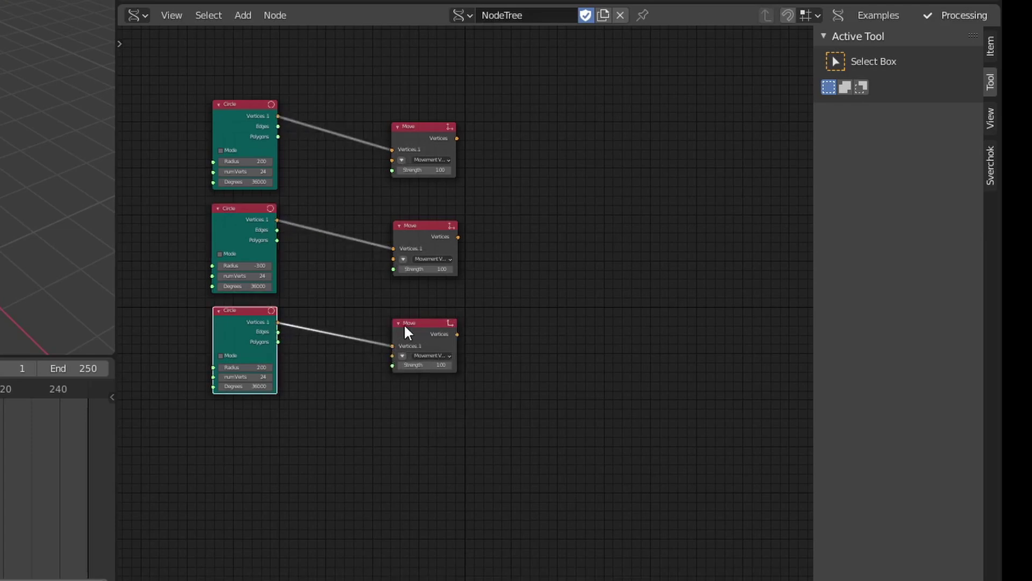
- Inspect the lower Move node's Vertices output with a temporary Stethoscope node, and delete that node
click(358, 73)
key(shift+a)
click(343, 51)
text(stet)
key(Return)
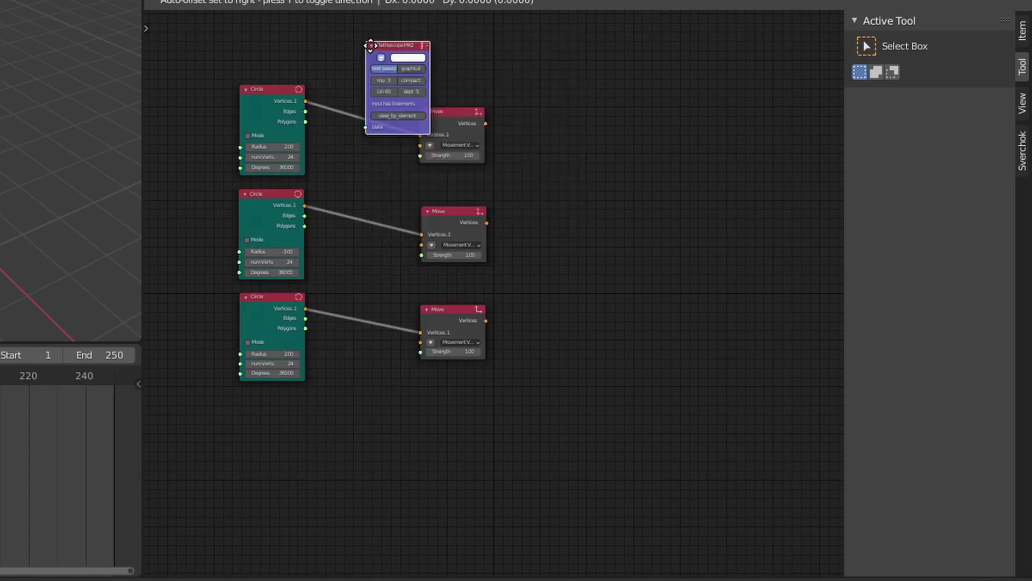
click(609, 362)
drag(486, 321, 605, 442)
drag(618, 365, 552, 335)
scroll(596, 398, up, 3)
scroll(599, 398, down, 1)
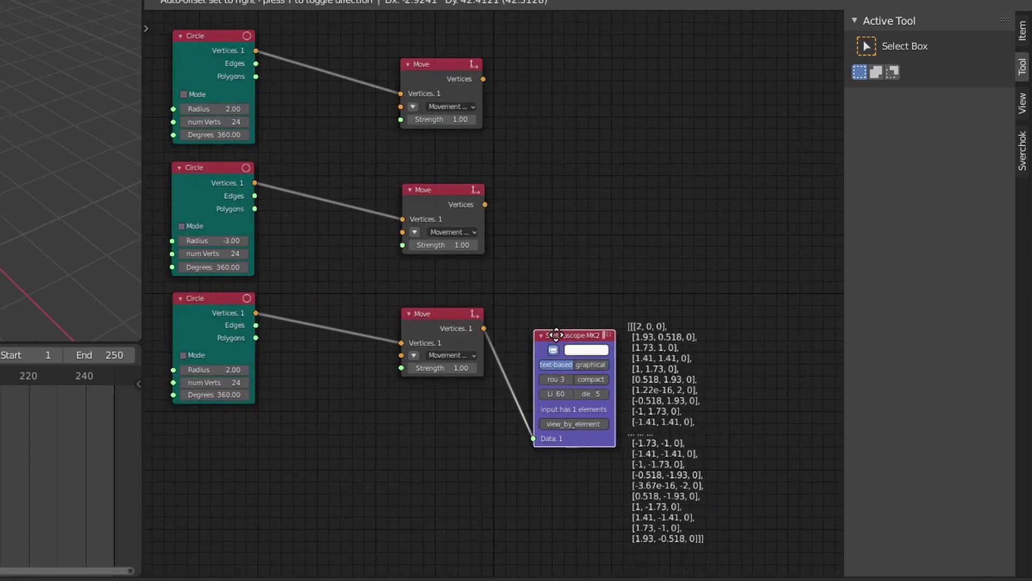
key(x)
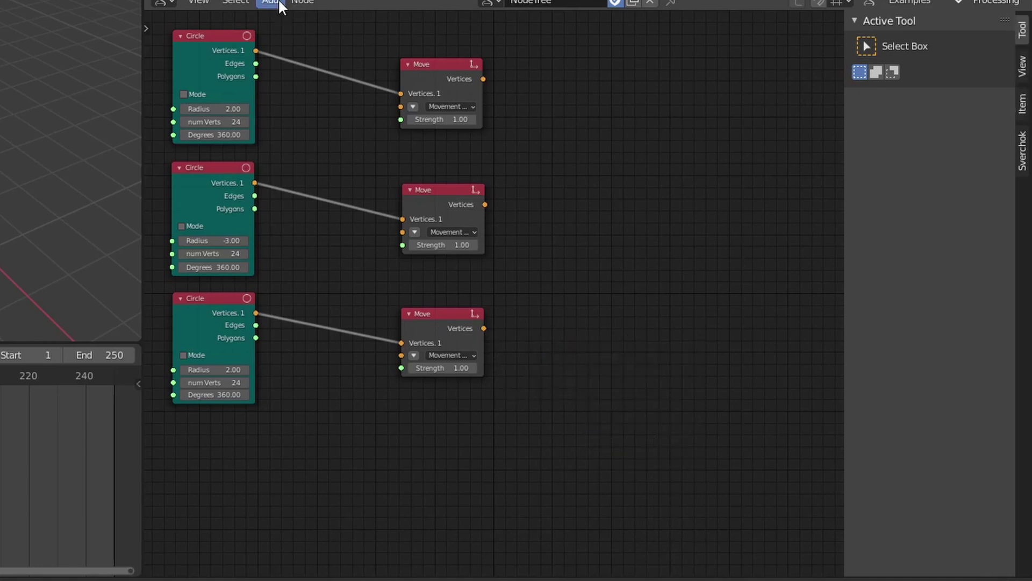
- Add a List Join node and connect the Vertices outputs of all three Move nodes to its data inputs
click(279, 1)
click(295, 20)
key(Escape)
key(shift+a)
click(294, 21)
text(List)
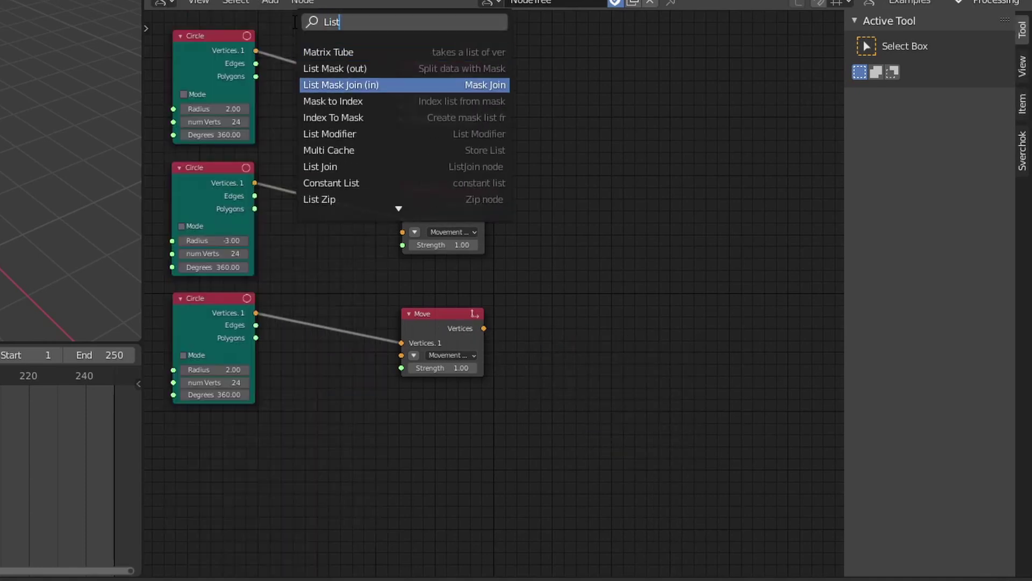
click(320, 166)
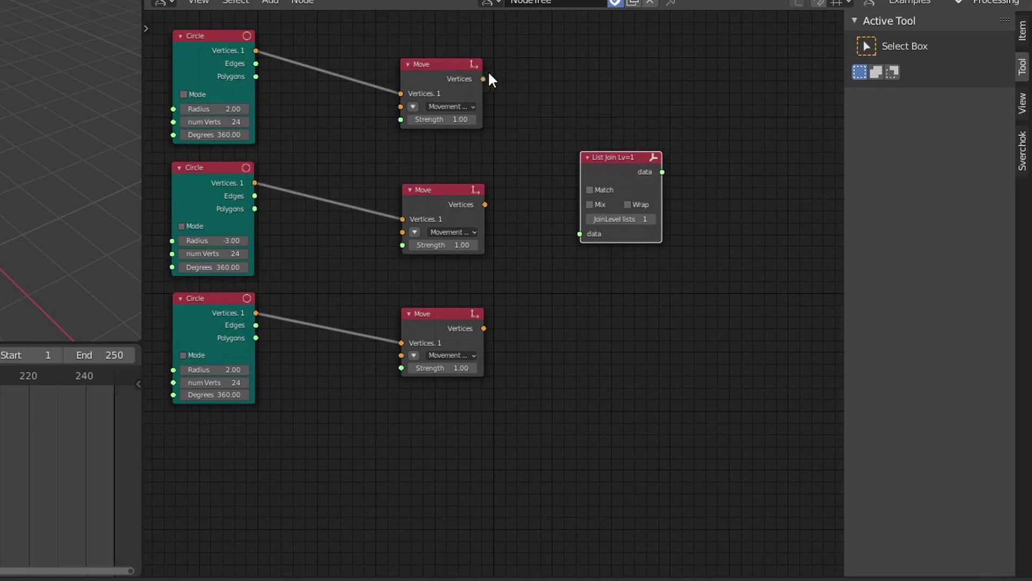
drag(585, 267, 571, 265)
- Add a Polyline Viewer node and connect the List Join data output to its vertices input
key(shift+a)
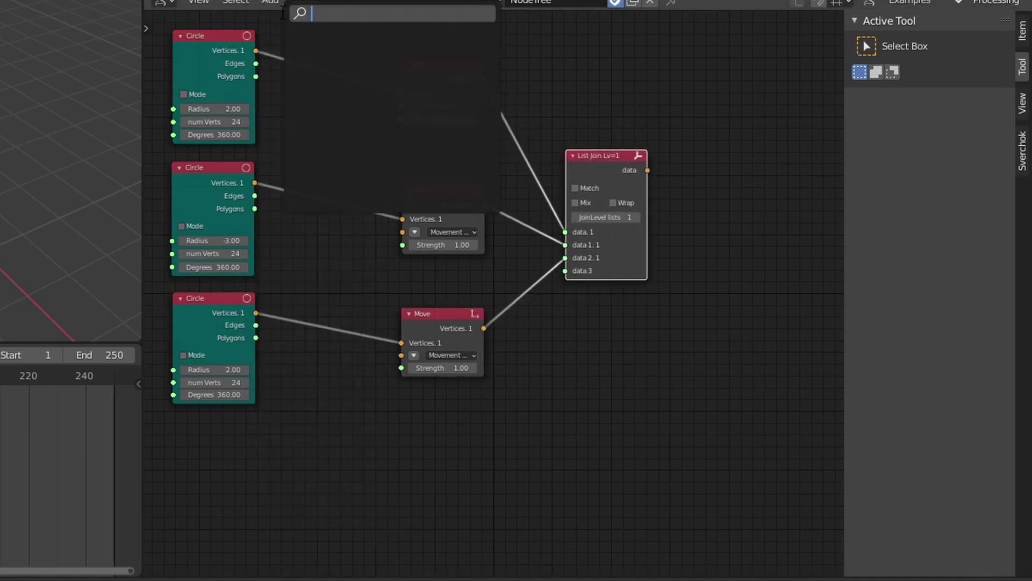
click(302, 11)
text(Viewer)
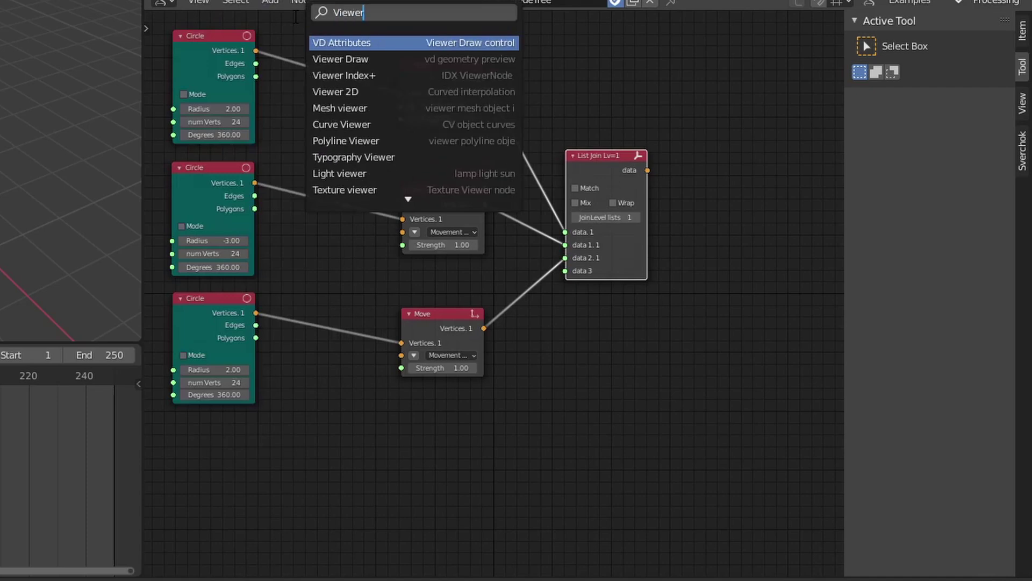
click(374, 141)
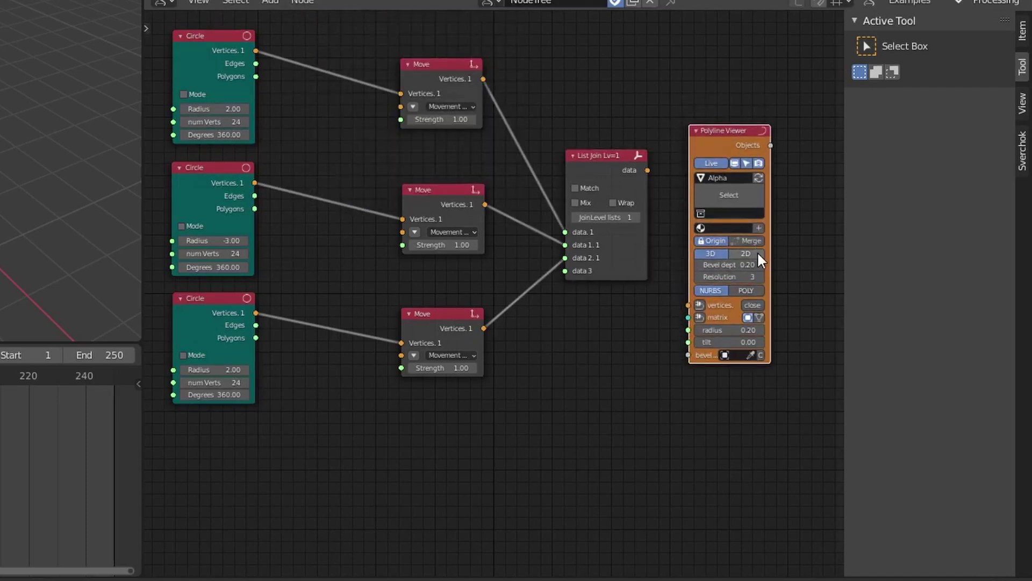
drag(689, 311, 689, 305)
- Give the middle Move node a negative Z movement and expand the lower Move node's movement vector fields
middle_drag(242, 339, 283, 283)
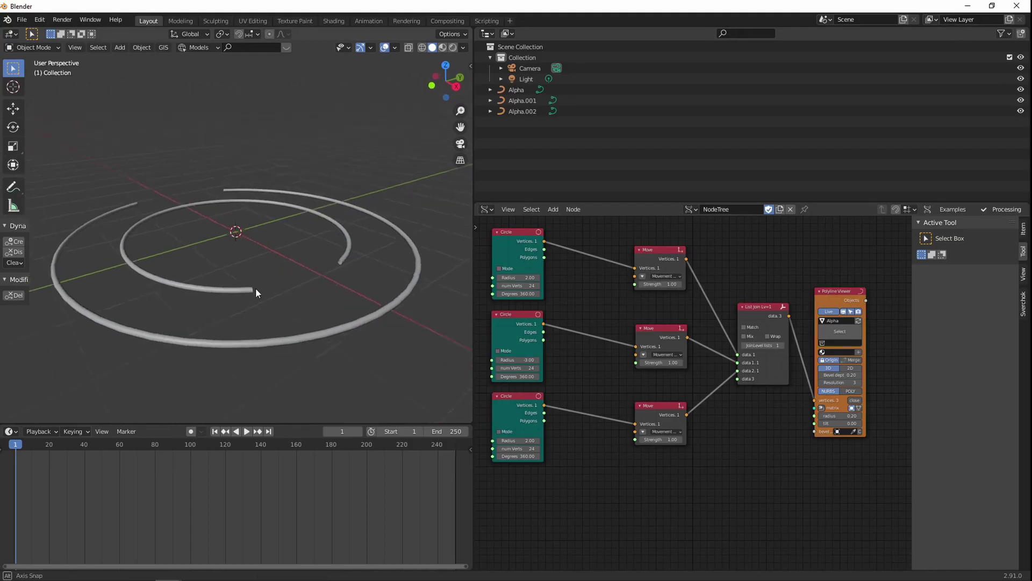
scroll(618, 386, down, 2)
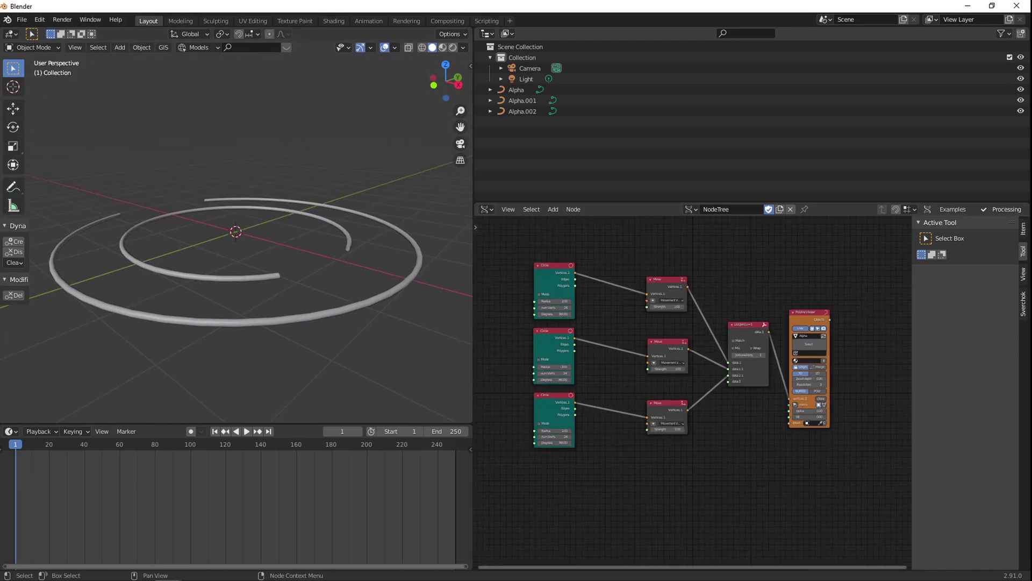
scroll(696, 393, up, 2)
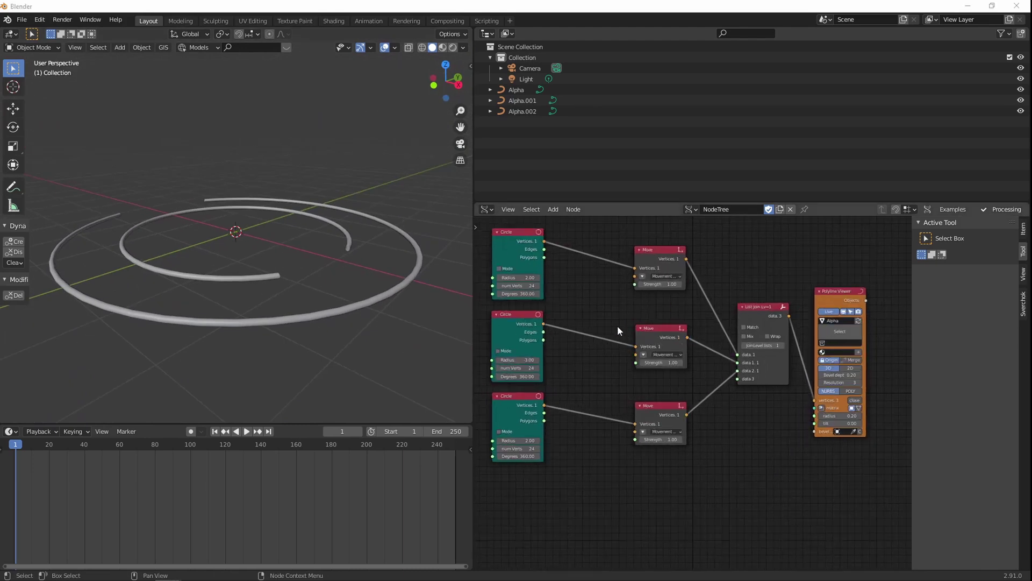
click(659, 277)
mouse_move(659, 276)
mouse_down()
mouse_move(694, 276)
mouse_move(659, 277)
mouse_up()
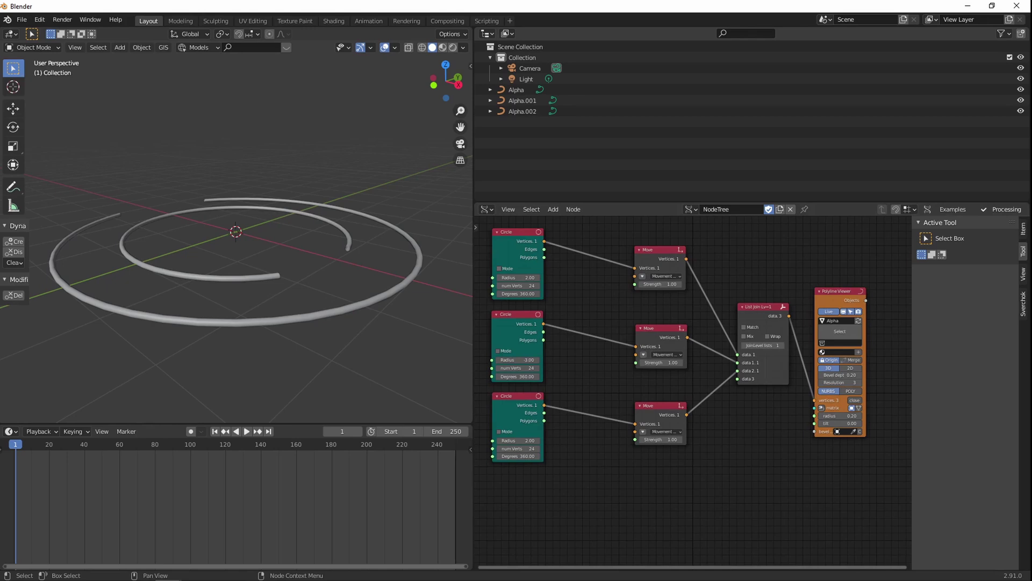
scroll(640, 305, down, 2)
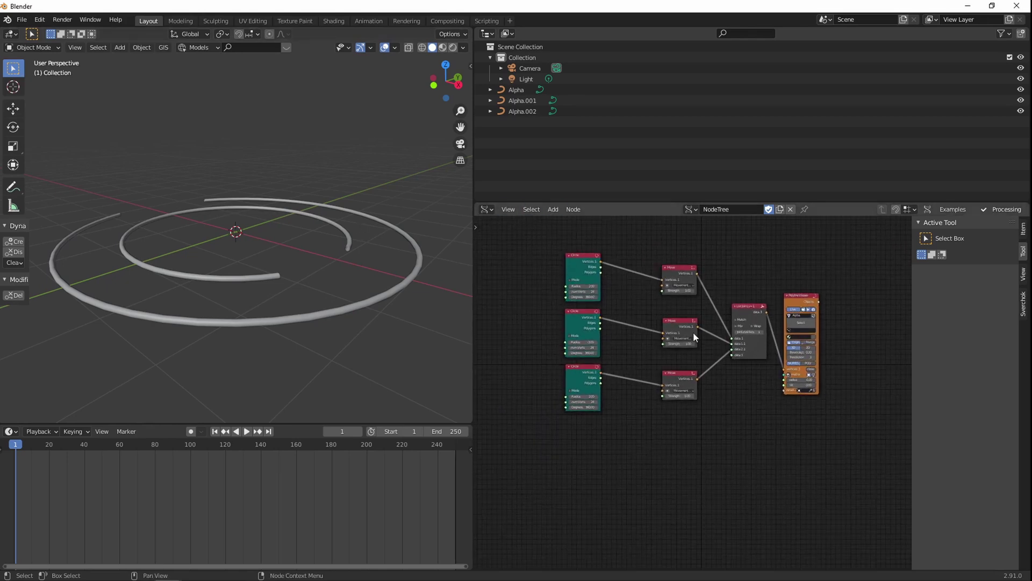
drag(683, 348, 646, 348)
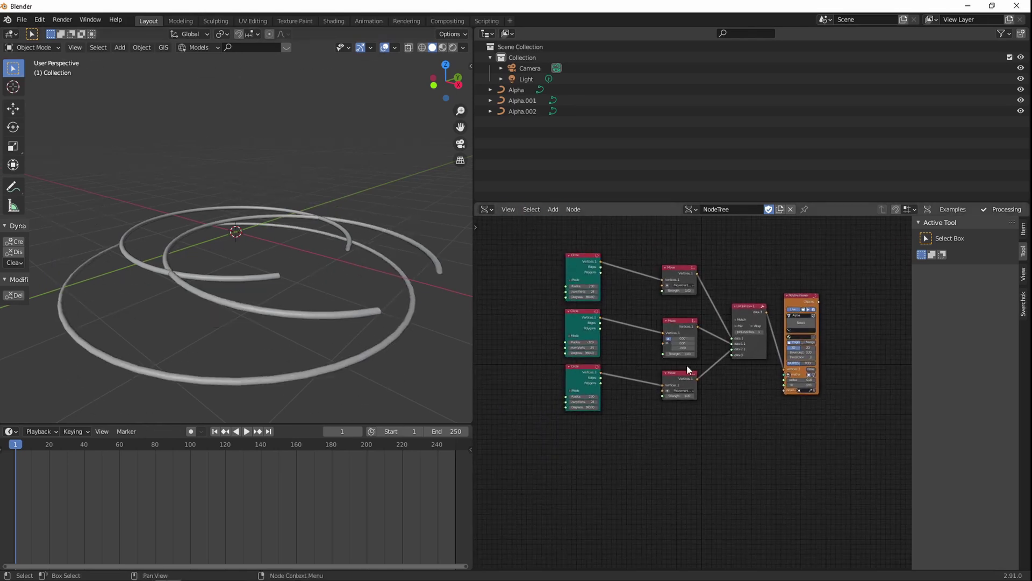
click(666, 391)
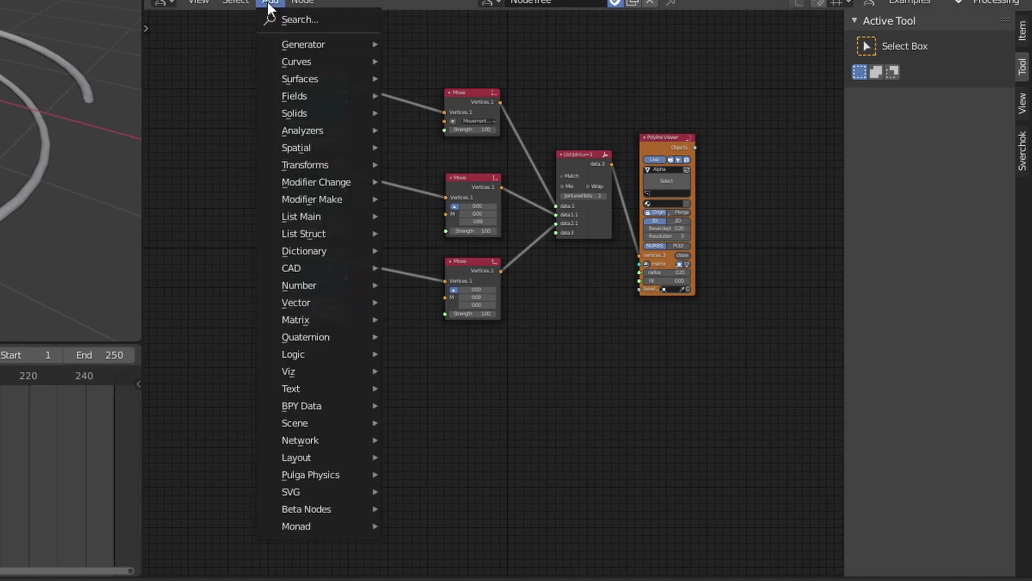
- Add a Frame Info node below the three Circle nodes
click(300, 19)
text(Frame)
click(270, 147)
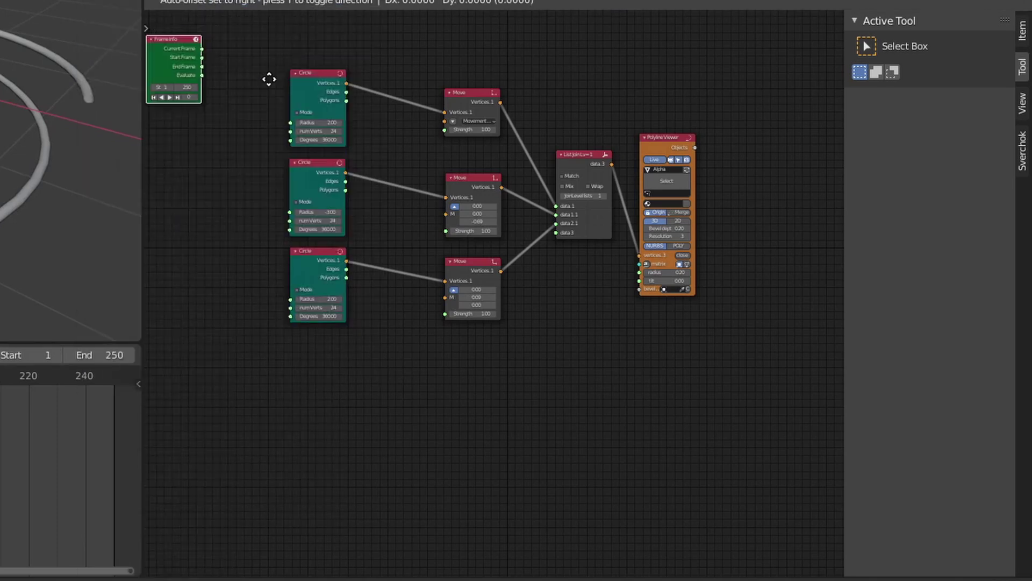
click(396, 434)
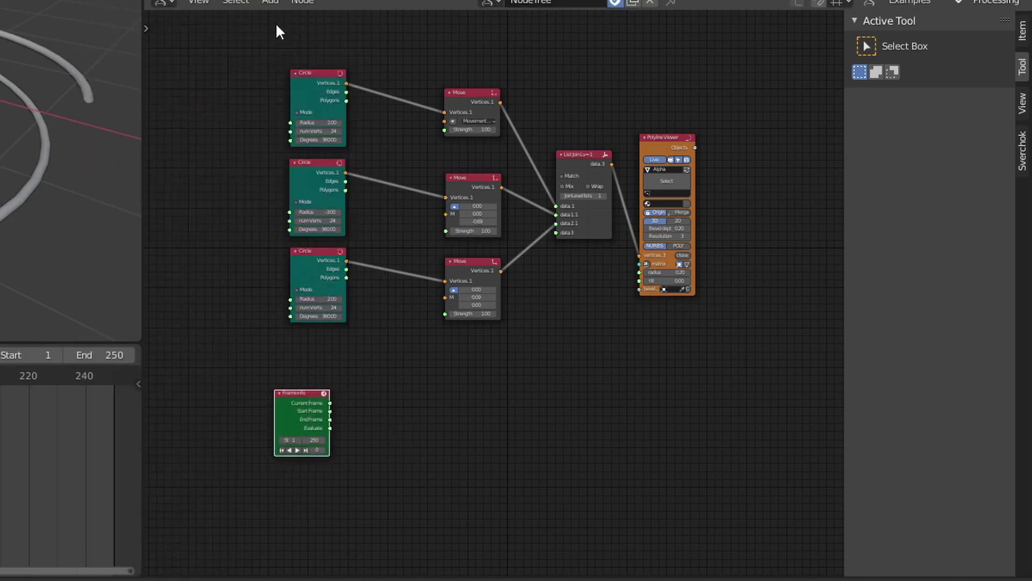
- Add a Stethoscope node, connect Frame Info's Current Frame output to its data input, and place it farther from Frame Info
key(shift+a)
text(ste)
key(Return)
click(421, 443)
drag(329, 403, 404, 505)
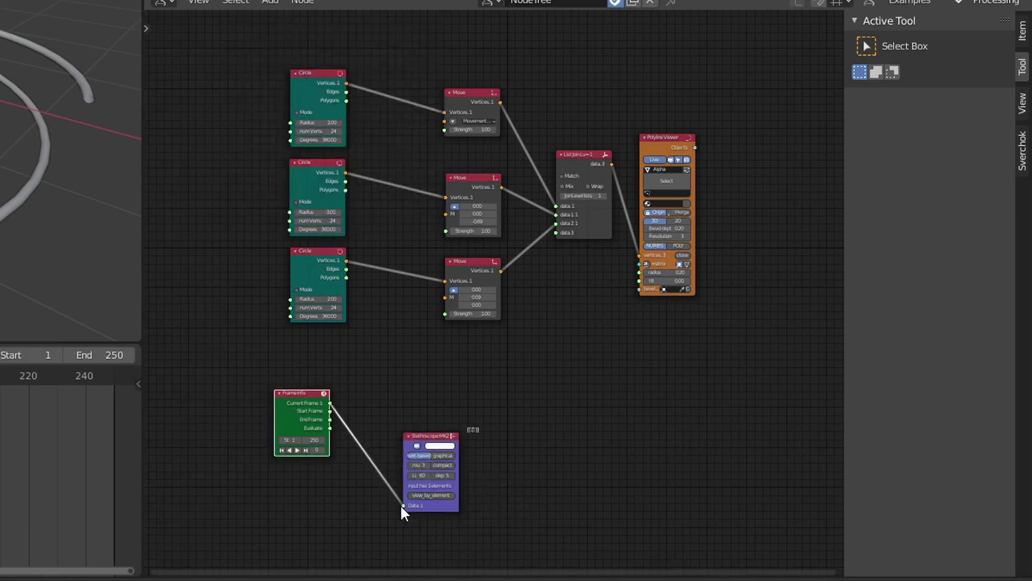
scroll(452, 497, up, 12)
middle_drag(453, 497, 475, 273)
scroll(483, 337, down, 8)
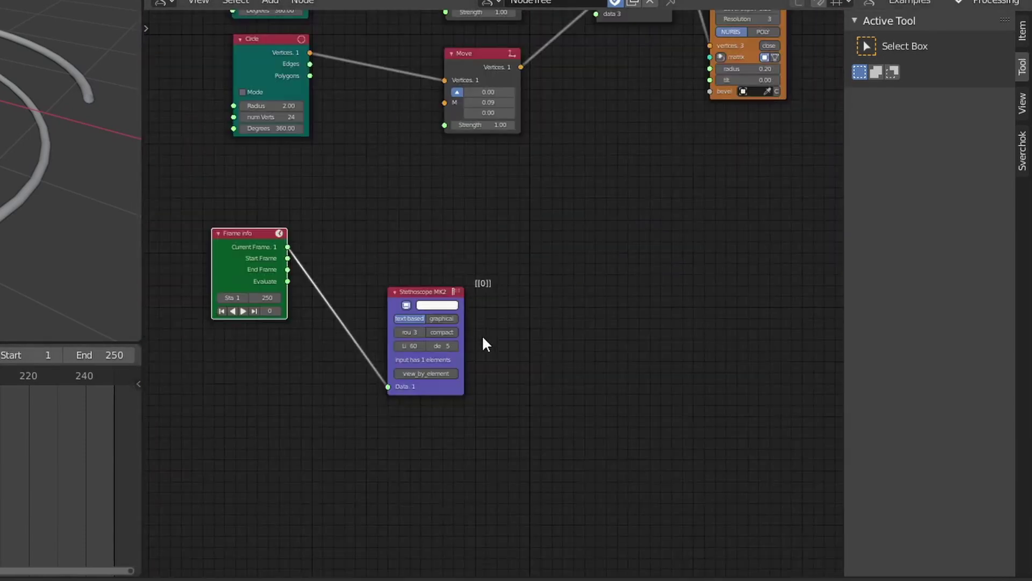
drag(438, 293, 553, 334)
scroll(428, 301, up, 1)
middle_drag(421, 291, 406, 411)
click(272, 4)
click(290, 17)
click(270, 6)
click(284, 16)
text(sc)
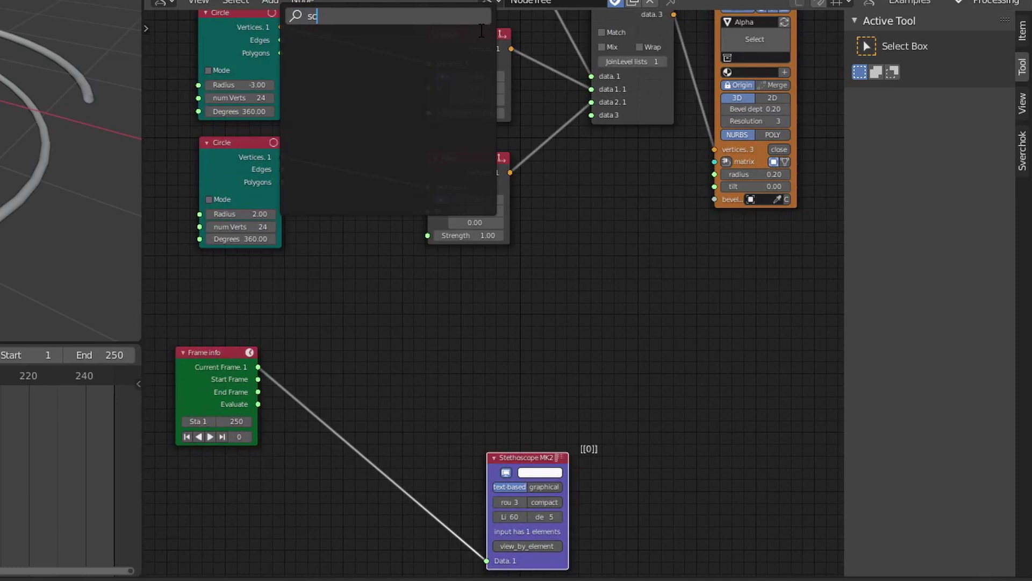
key(BackSpace)
key(BackSpace)
key(Escape)
- Insert a Scalar Math node set to Multiply between Frame Info's Current Frame and the Stethoscope, with y set to 0.01
key(alt+space)
text(scala)
key(Down)
key(Down)
key(Down)
key(Down)
key(Down)
key(Down)
key(Down)
key(Down)
key(Down)
key(Return)
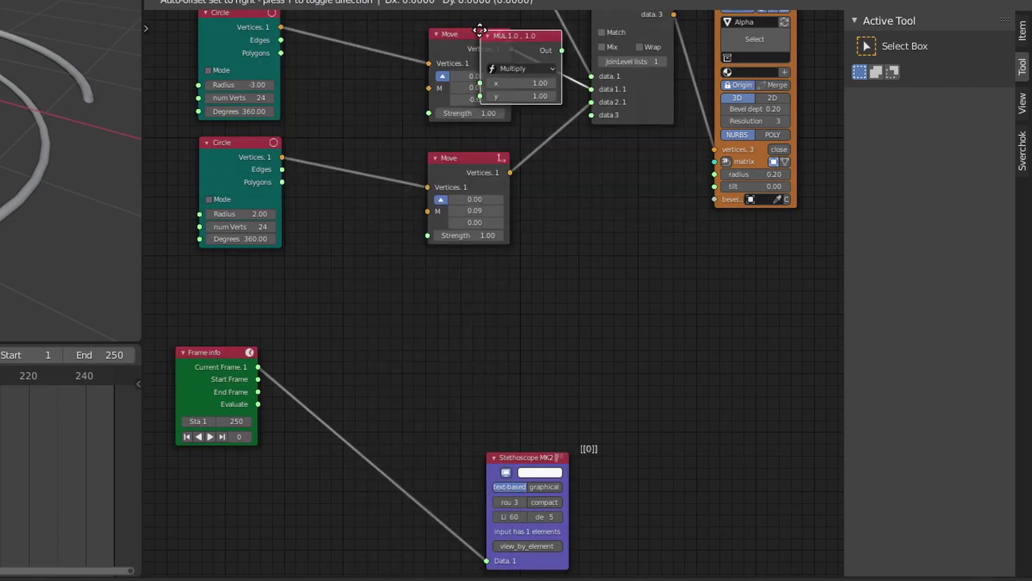
click(340, 386)
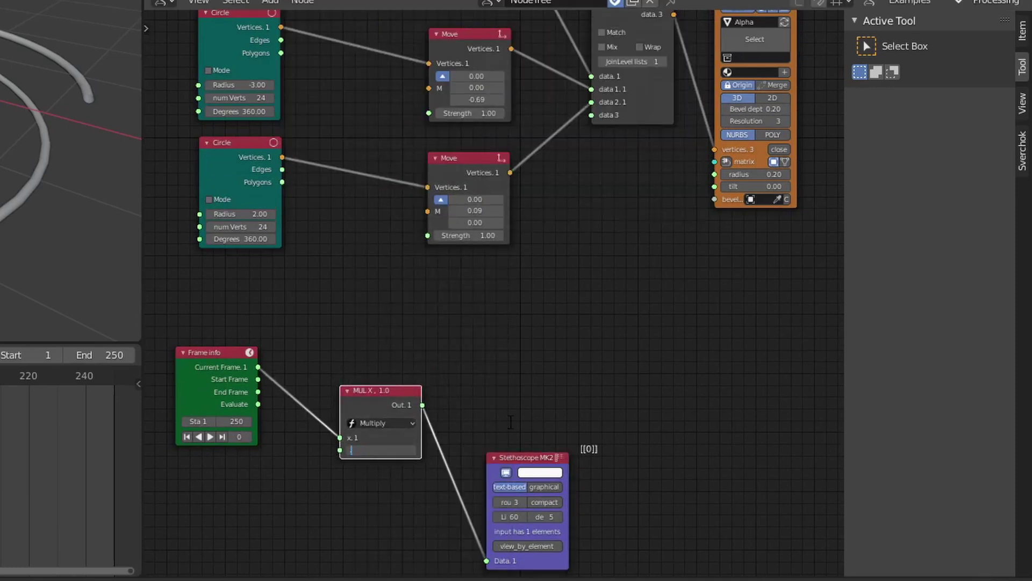
- Add a Vector In node beside the lower Move node
key(shift+a)
text(Ve)
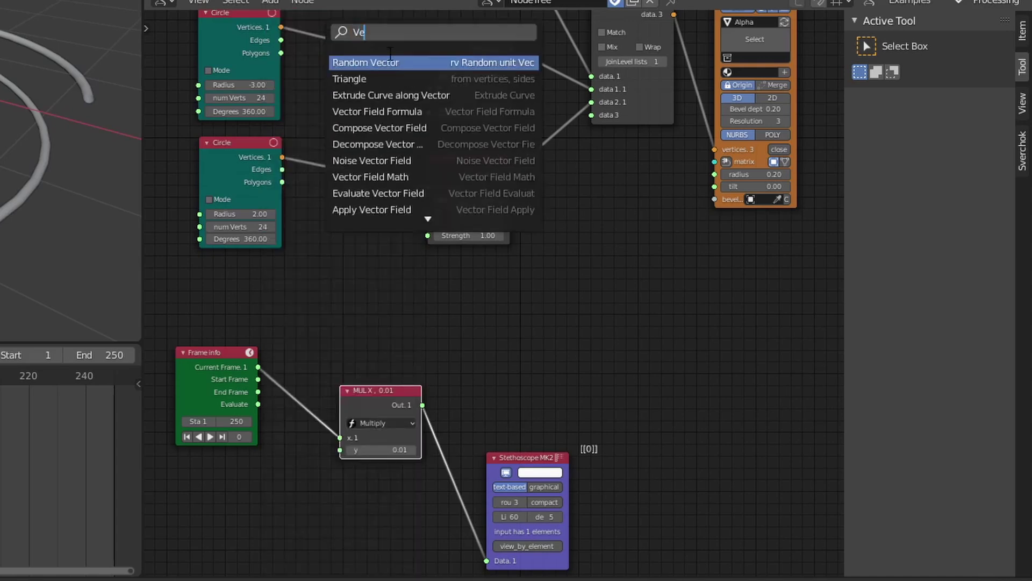
text(ctor in)
key(Return)
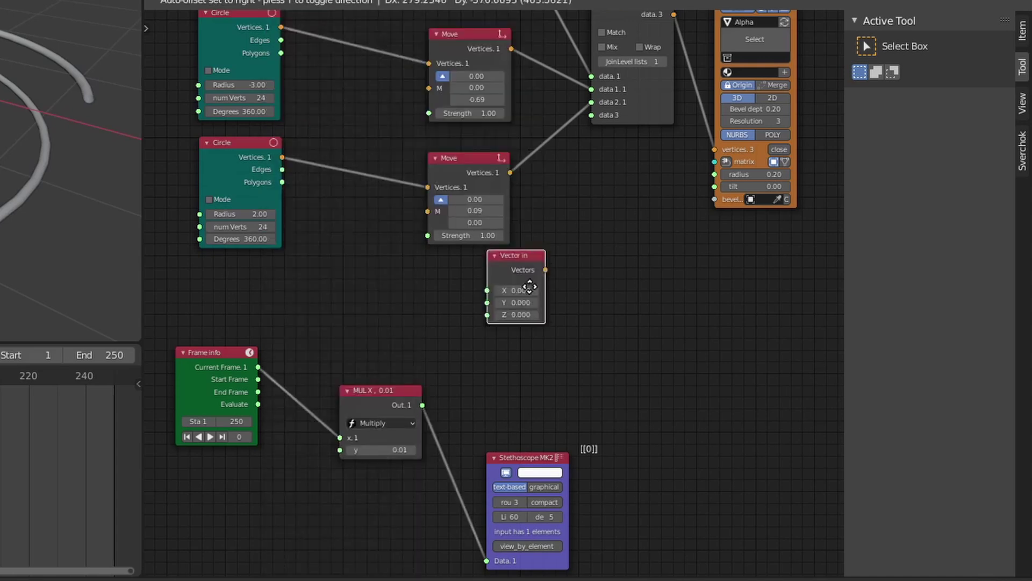
click(398, 228)
- Duplicate the Vector In node twice for the middle and upper Move nodes, and link each one to its Move node's Movement Vectors
middle_drag(367, 135, 364, 209)
drag(357, 290, 365, 298)
middle_drag(375, 296, 374, 343)
drag(374, 344, 370, 341)
key(shift+d)
click(356, 189)
key(shift+d)
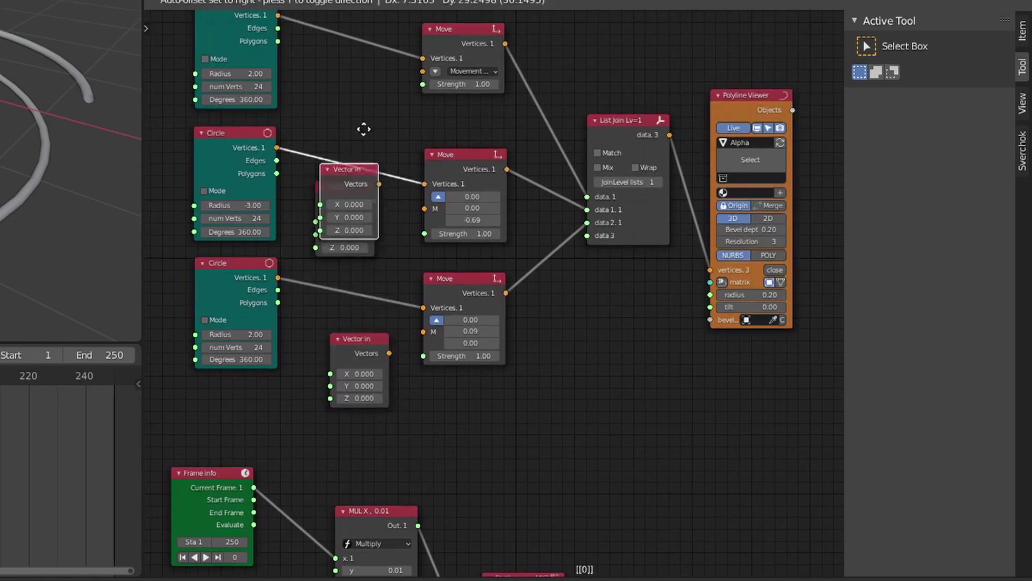
click(349, 62)
middle_drag(356, 114, 363, 190)
drag(337, 131, 345, 135)
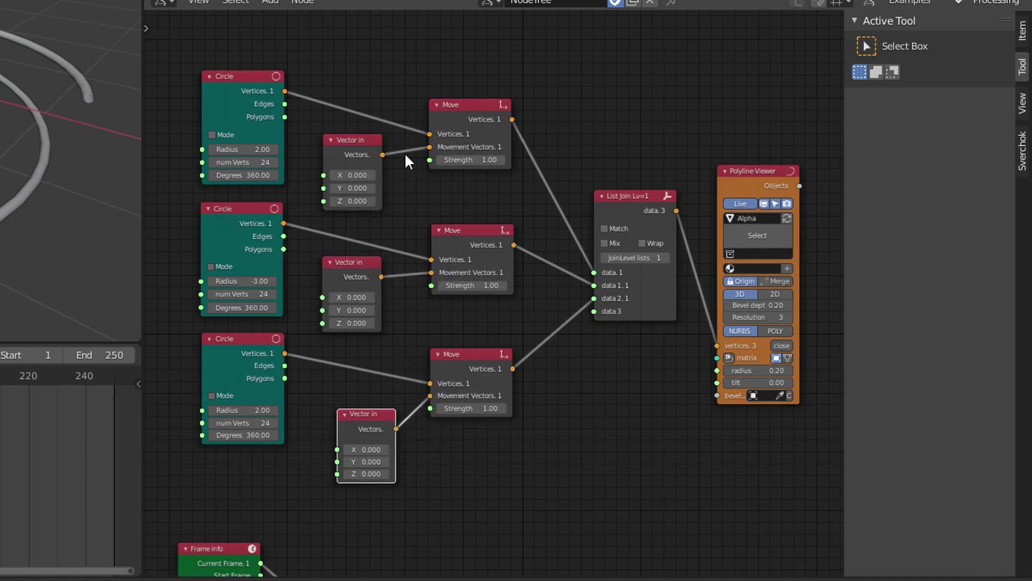
- Cut the links between the Vector In and Move nodes, and show the Sverchok tree properties
ctrl+right_drag(404, 266, 412, 284)
ctrl+right_drag(406, 405, 417, 424)
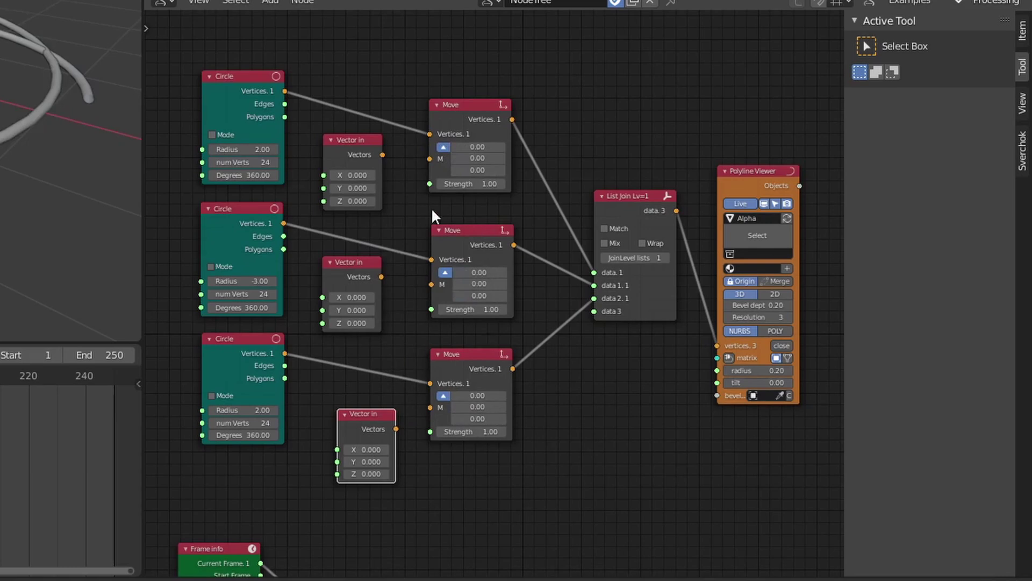
click(1022, 149)
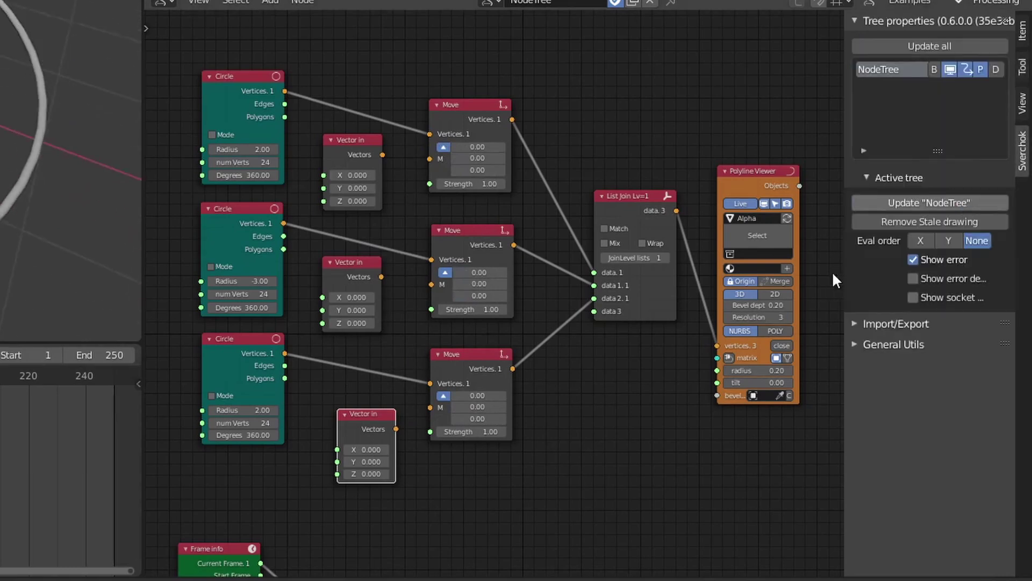
- Reconnect each Vector In node's Vectors output to the Movement Vectors input of its neighbouring Move node
drag(396, 428, 431, 407)
drag(381, 276, 431, 284)
drag(382, 155, 430, 159)
drag(354, 140, 356, 141)
drag(348, 263, 355, 264)
- Reposition the Multiply and Stethoscope nodes to make room below the lower Vector In node
middle_drag(433, 573, 432, 444)
drag(383, 435, 370, 444)
drag(518, 507, 539, 475)
drag(371, 443, 364, 451)
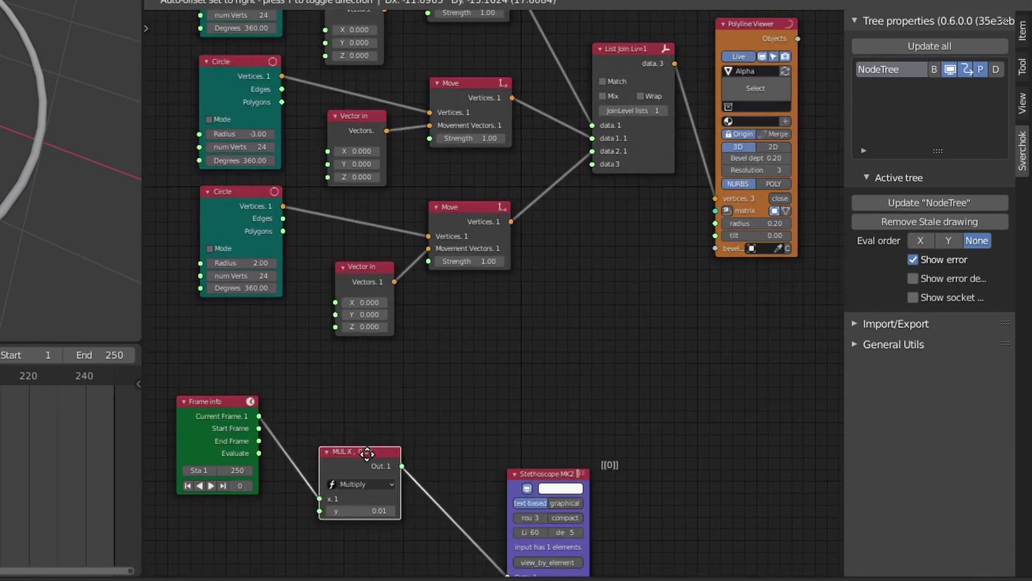
click(269, 2)
click(288, 24)
key(Escape)
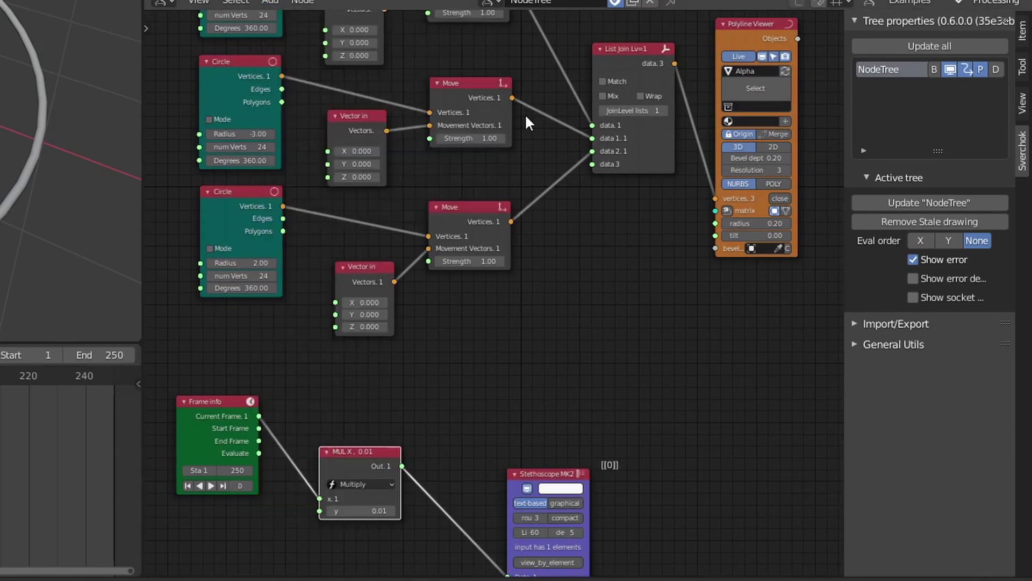
- Add a second Scalar Math Multiply node above the first, fed by the first one's output, with y set to -1.00
key(shift+a)
text(sscalar math)
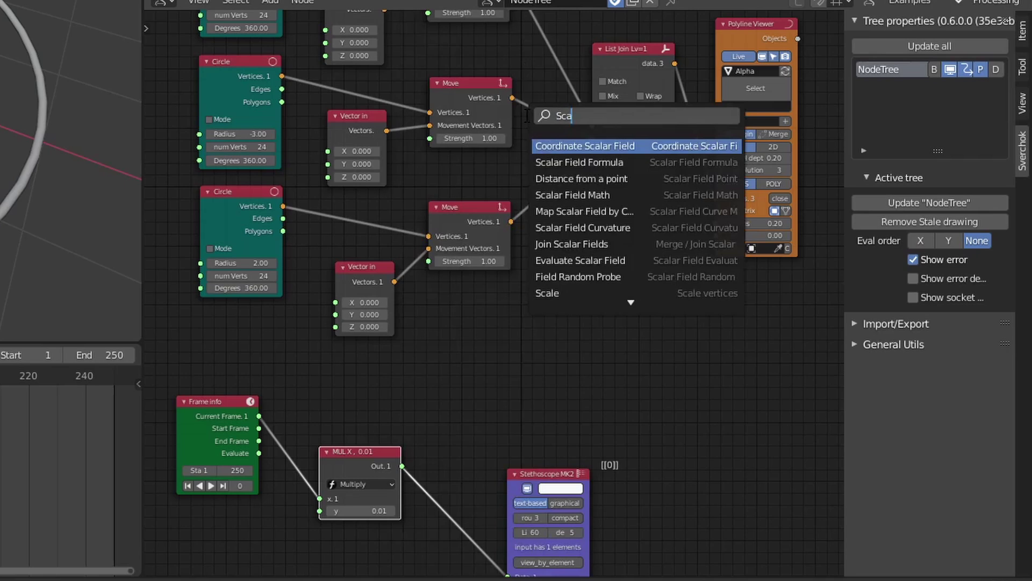
key(Return)
click(319, 398)
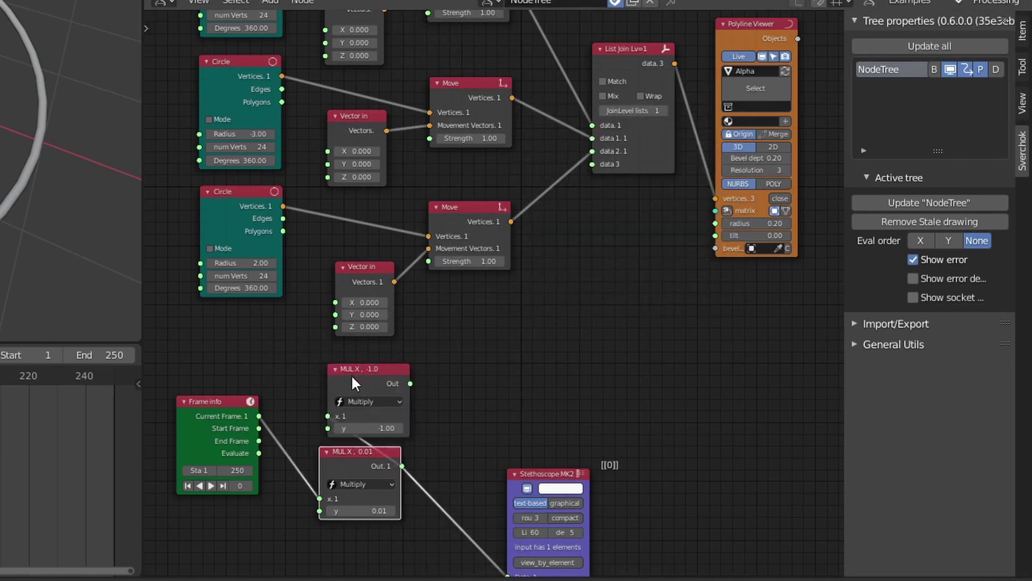
- Connect the 0.01 Multiply output to the lower Vector In's Z and upper one's Y, and the -1 Multiply output to the middle one's Y
drag(411, 383, 419, 369)
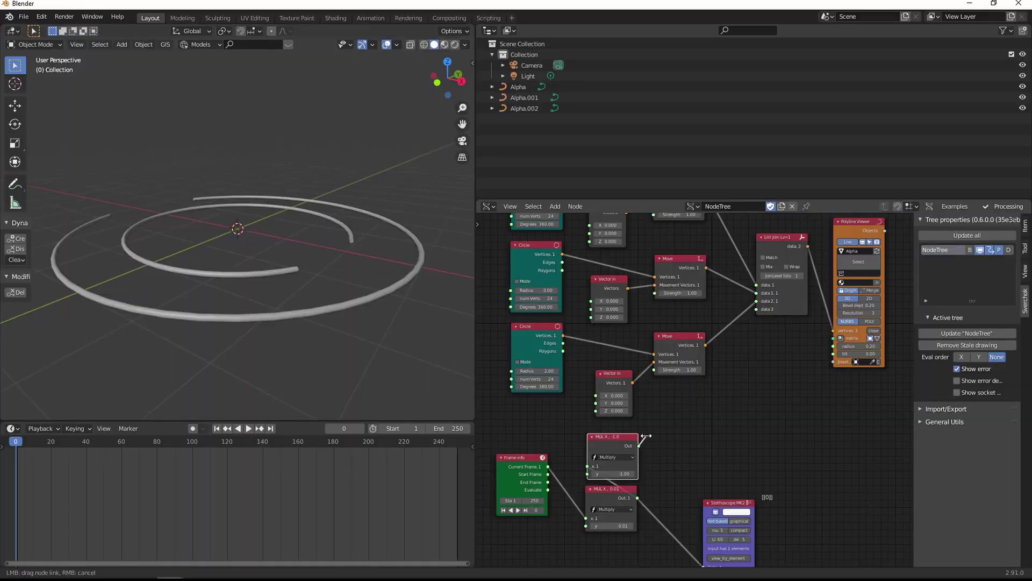
drag(646, 436, 647, 437)
drag(618, 492, 604, 508)
drag(623, 514, 611, 440)
drag(621, 514, 590, 233)
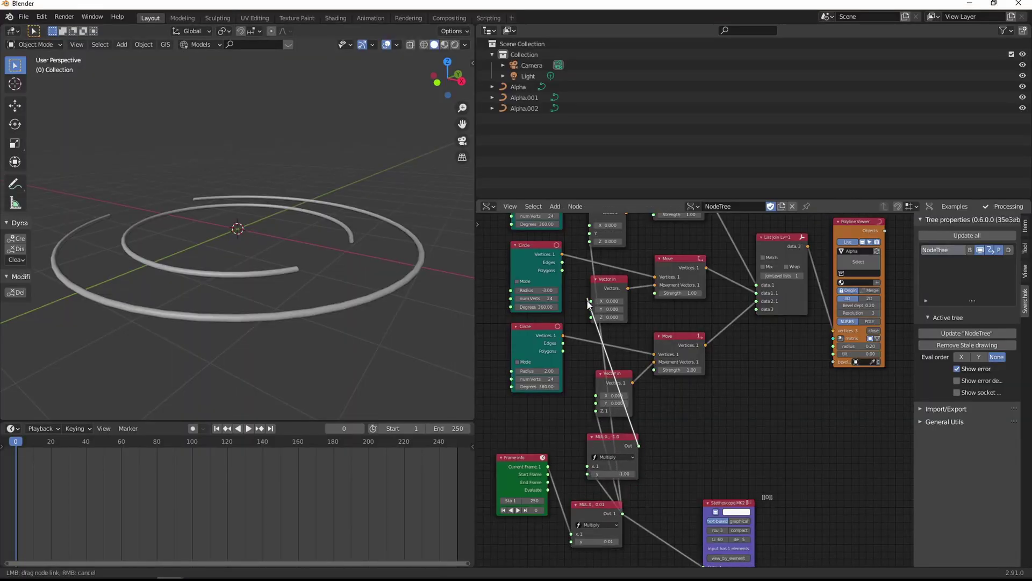
drag(587, 300, 591, 309)
- Update the node tree and scrub the timeline to frame 28
click(966, 333)
drag(24, 446, 65, 473)
middle_drag(247, 258, 316, 304)
- Move the Polyline Viewer node farther from the List Join node to make room for more nodes
scroll(316, 304, down, 4)
middle_drag(745, 385, 745, 386)
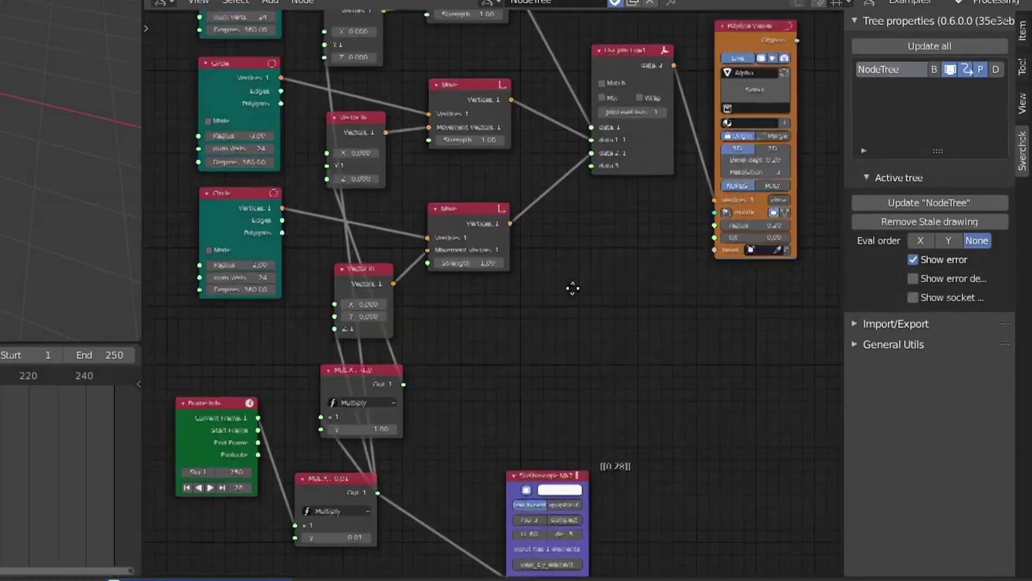
middle_drag(573, 289, 351, 379)
drag(539, 120, 646, 148)
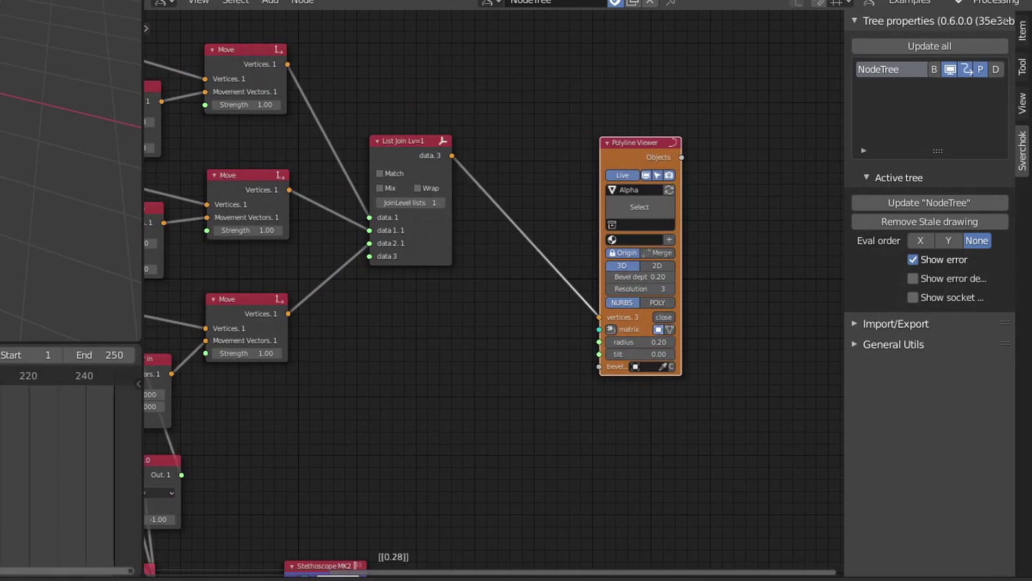
middle_drag(624, 139, 597, 189)
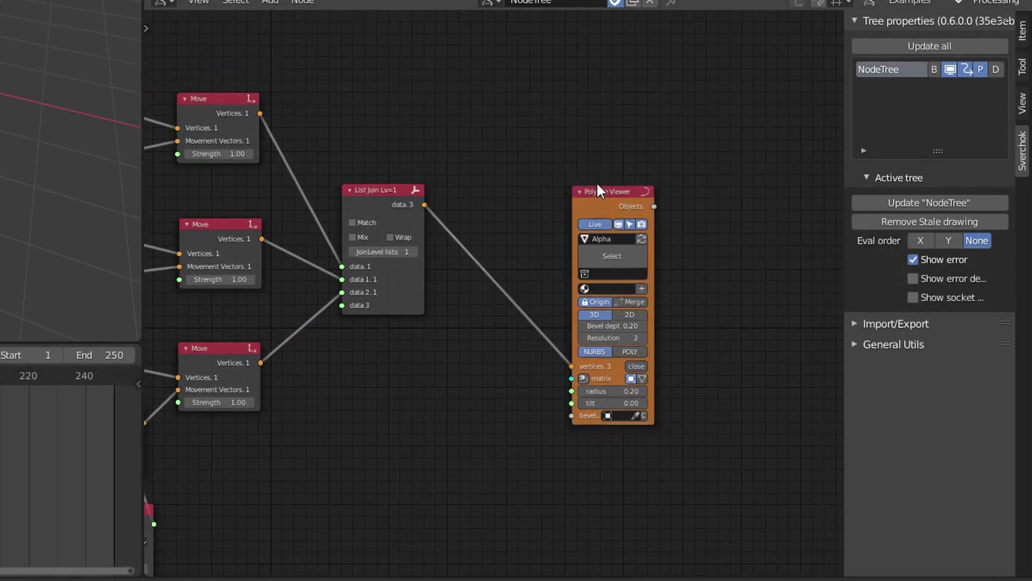
drag(625, 205, 741, 259)
- Add an Arc 3pt (Curve) node above the link between List Join and Polyline Viewer
key(alt+space)
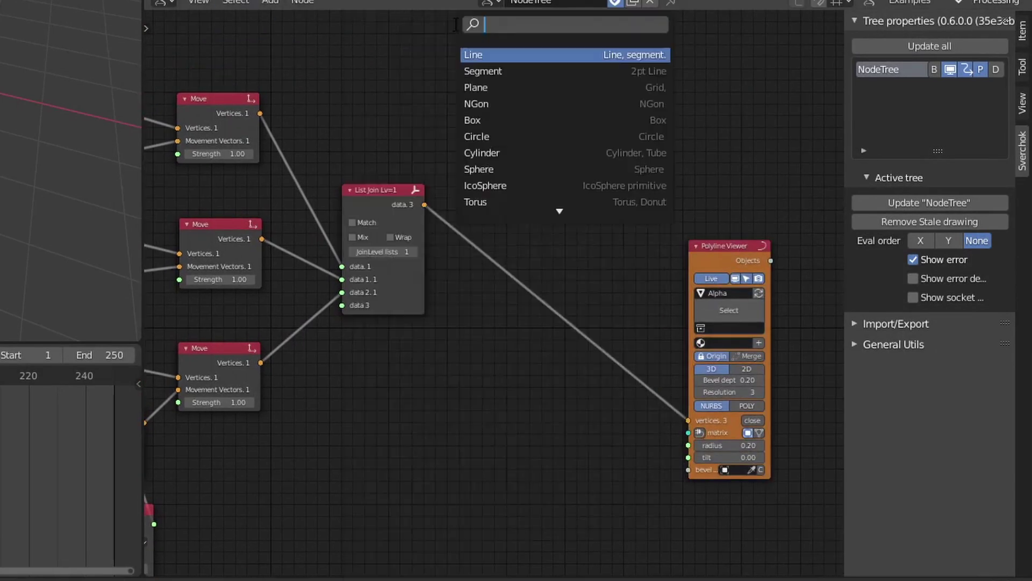
text(Arc)
key(Down)
key(Down)
key(Return)
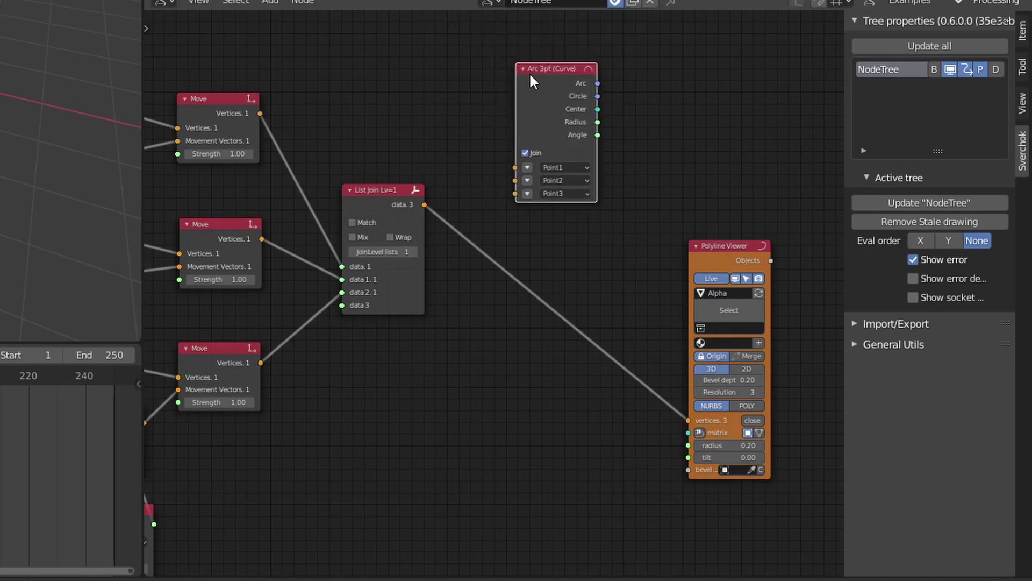
click(594, 75)
key(shift+a)
click(345, 35)
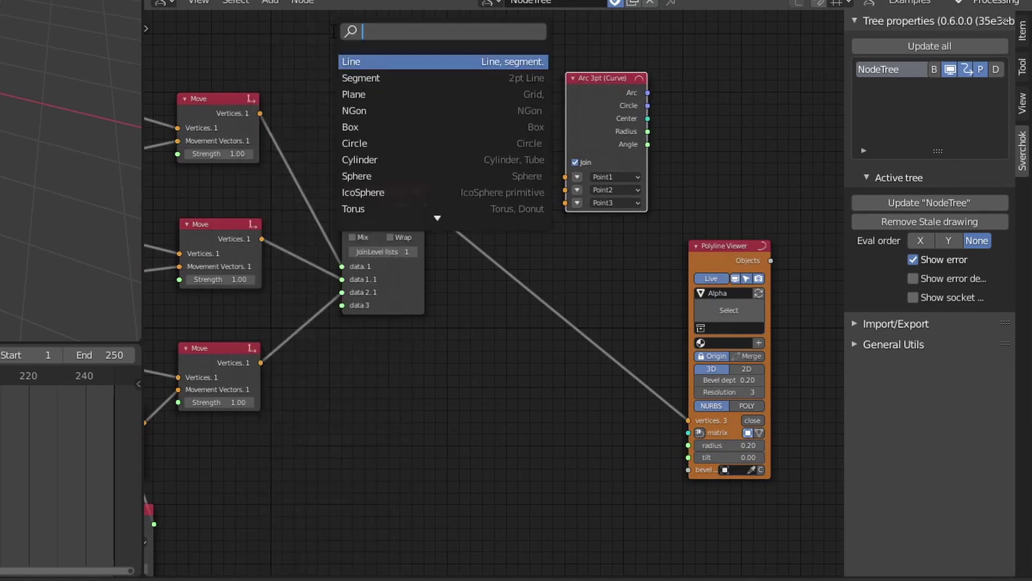
text(ListIte)
key(Return)
key(Escape)
- Add a List Item node between the List Join and Arc 3pt nodes
key(alt+space)
text(List Item)
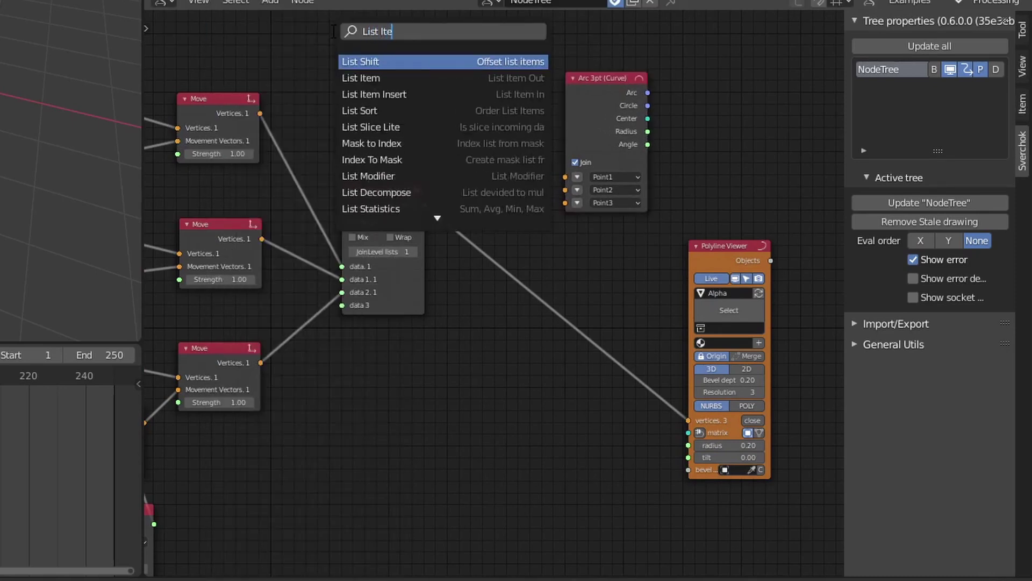
key(Down)
key(Return)
click(438, 46)
- Disconnect the Stethoscope from the 0.01 Multiply node and move it near the Polyline Viewer
scroll(472, 235, down, 3)
middle_drag(330, 540, 385, 431)
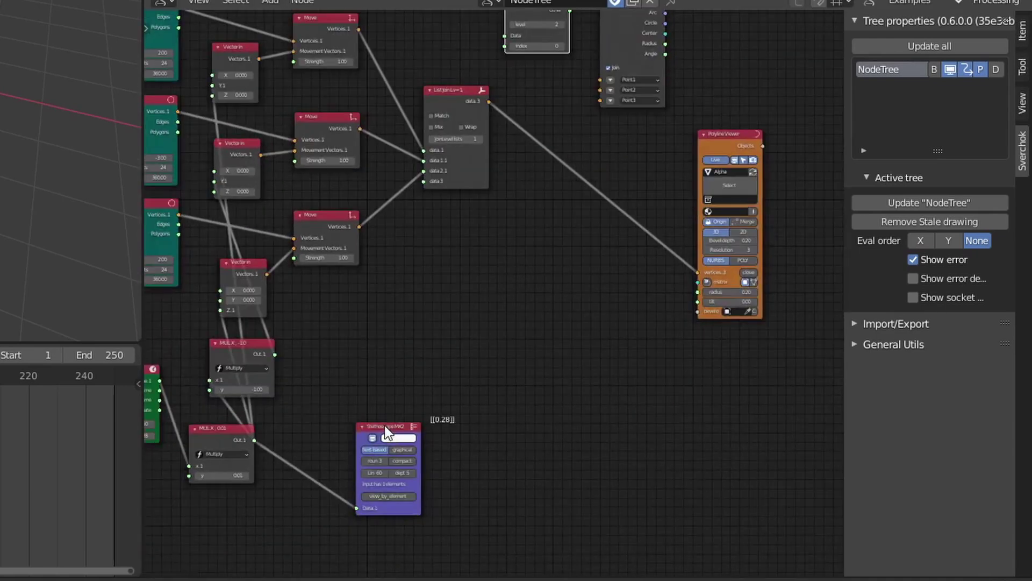
drag(385, 430, 593, 333)
drag(564, 409, 477, 438)
drag(594, 326, 604, 325)
- Rearrange the List Item, Arc 3pt and Polyline Viewer nodes, and connect the List Join data output to the List Item's Data input
middle_drag(524, 27, 519, 113)
drag(519, 108, 514, 116)
scroll(543, 161, up, 3)
drag(659, 35, 676, 35)
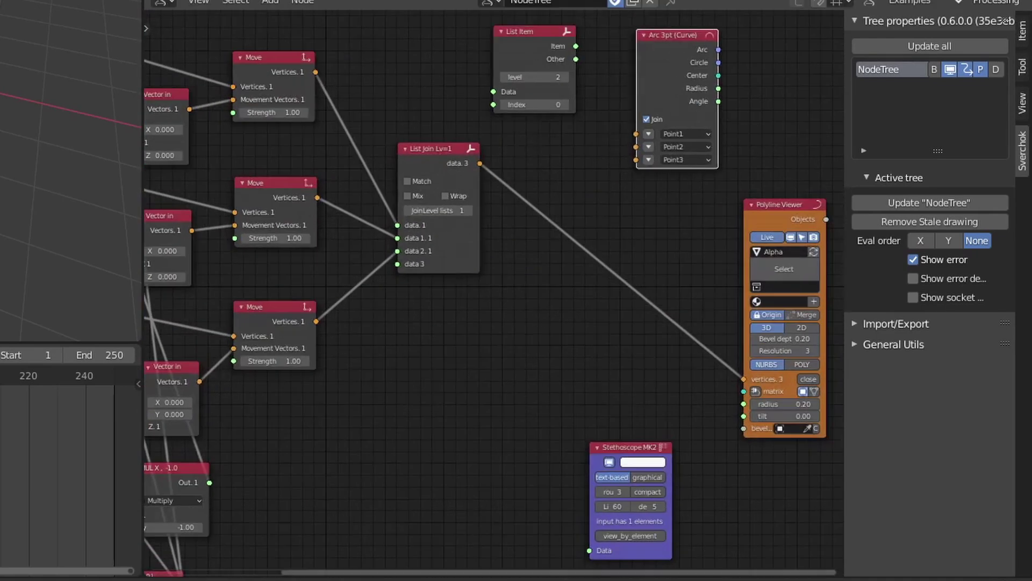
middle_drag(533, 27, 489, 107)
drag(489, 106, 497, 99)
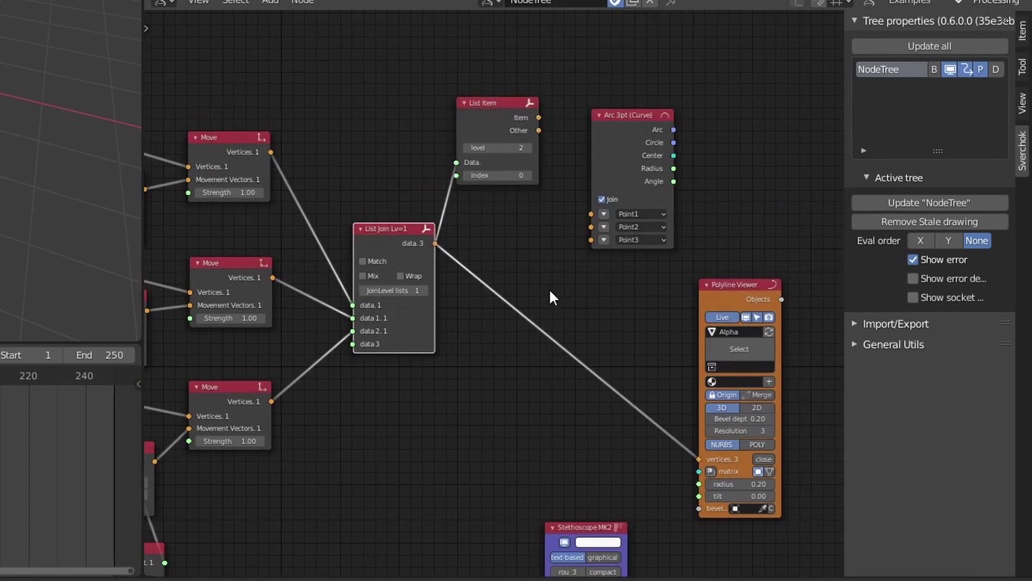
drag(731, 284, 748, 297)
drag(466, 141, 471, 148)
- Connect the List Item's Item output to the Stethoscope and set the List Item's level to 1
drag(544, 124, 524, 516)
drag(568, 524, 610, 463)
drag(545, 124, 587, 570)
drag(635, 470, 589, 429)
scroll(513, 145, up, 2)
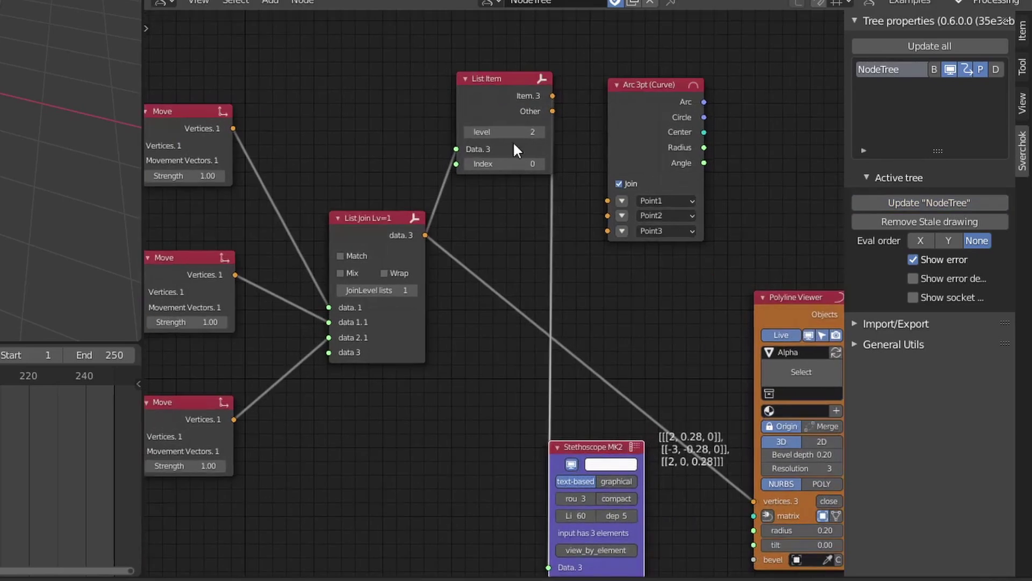
drag(512, 133, 495, 133)
middle_drag(661, 378, 646, 208)
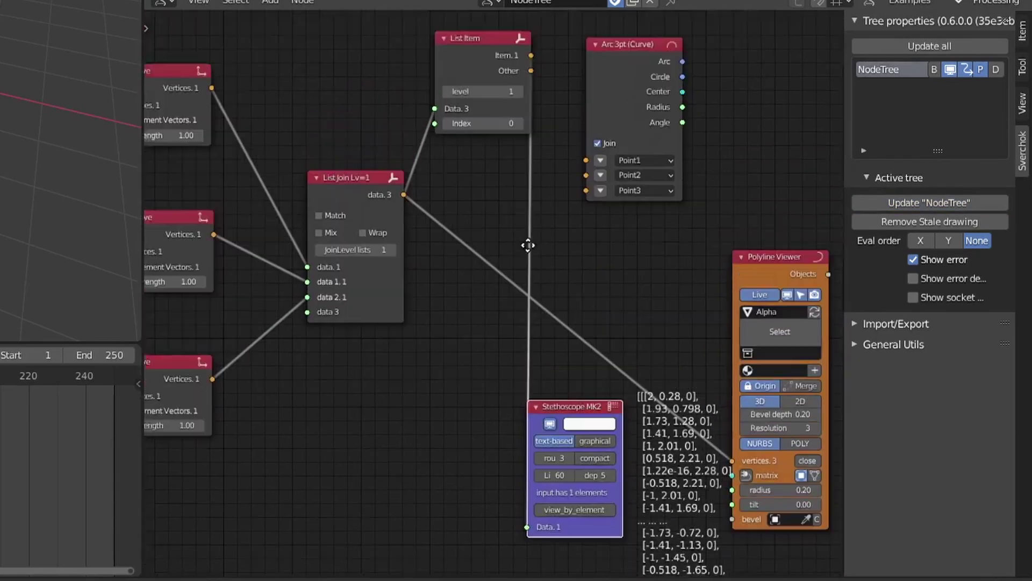
middle_drag(528, 246, 538, 276)
- Duplicate the List Item node twice below the original, feed both copies from the List Join data output, and move the Stethoscope clear
key(shift+d)
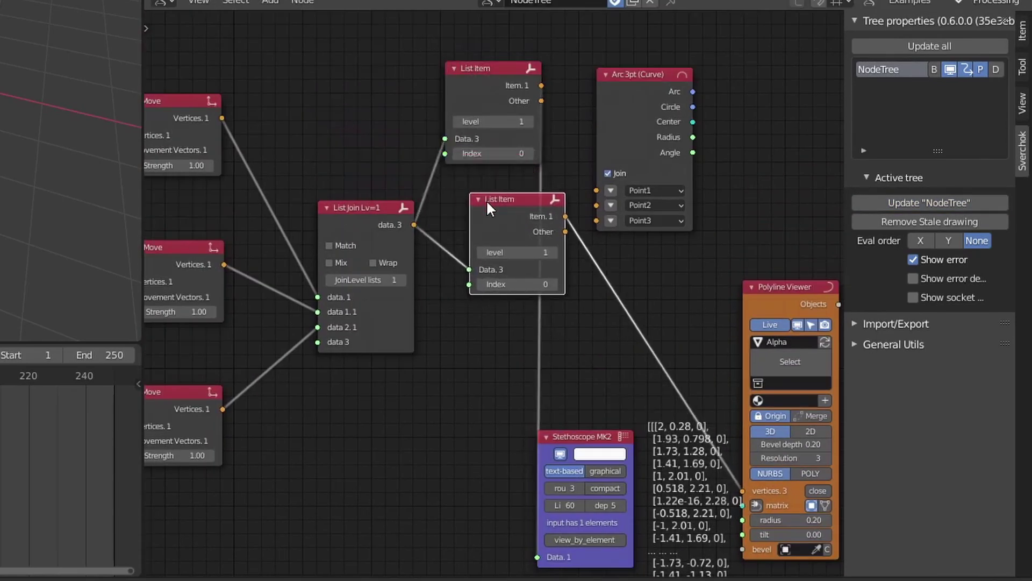
click(486, 199)
key(shift+d)
click(624, 343)
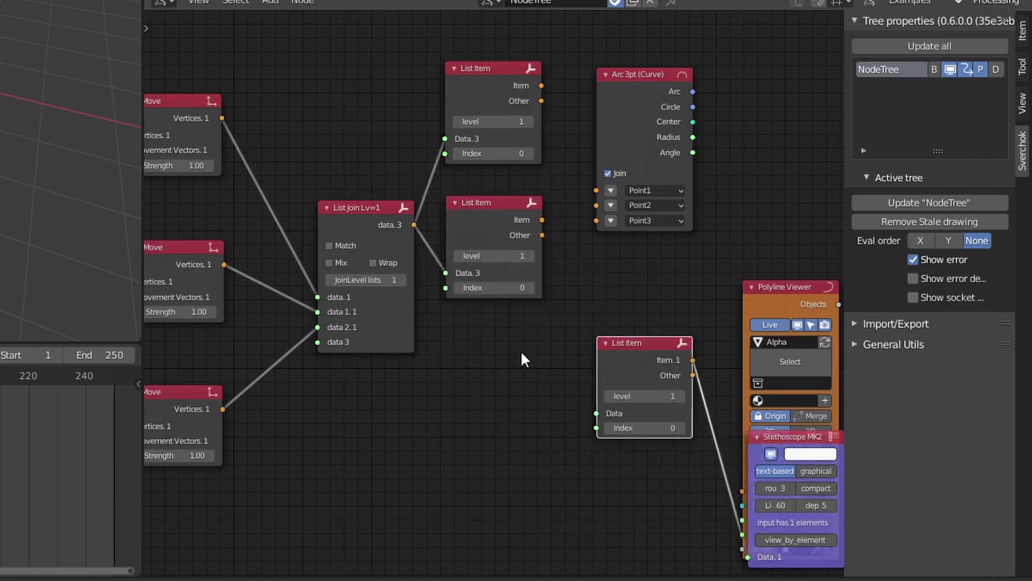
alt+drag(689, 417, 549, 412)
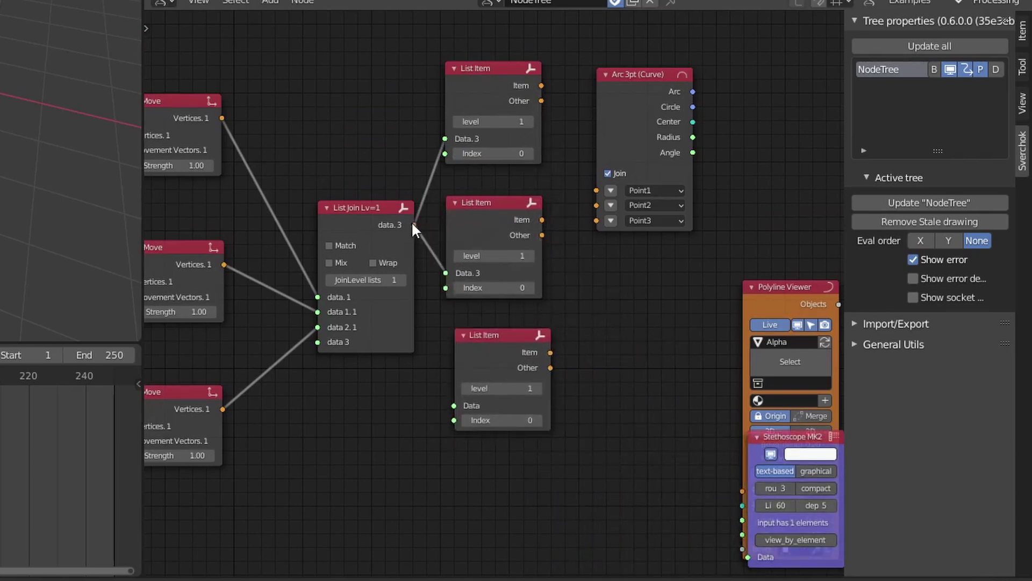
drag(785, 436, 624, 467)
middle_drag(641, 323, 582, 270)
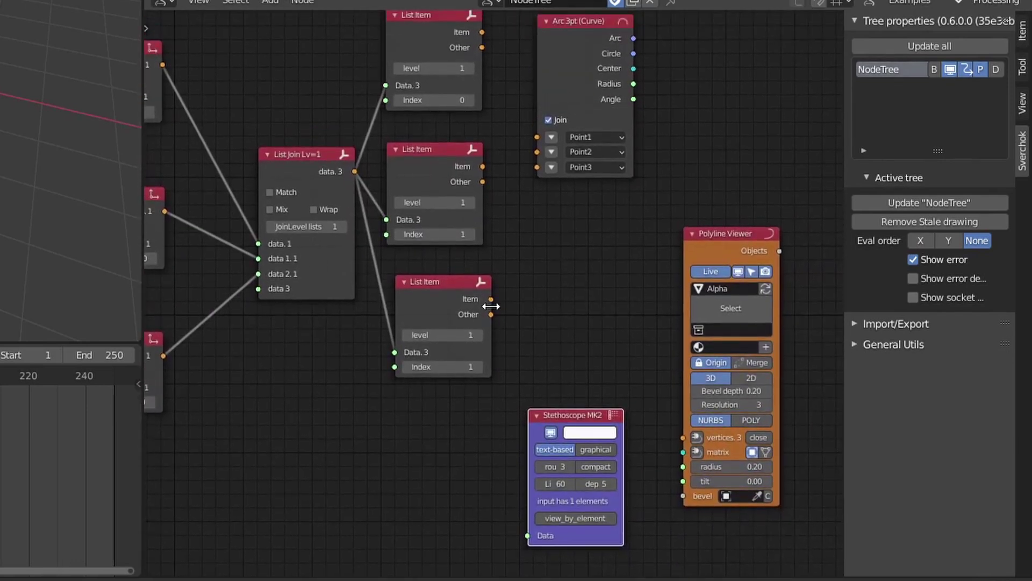
- Inspect the second List Item's Item output with the Stethoscope and remove that connection
click(945, 227)
ctrl+right_drag(529, 379, 484, 371)
drag(526, 537, 527, 536)
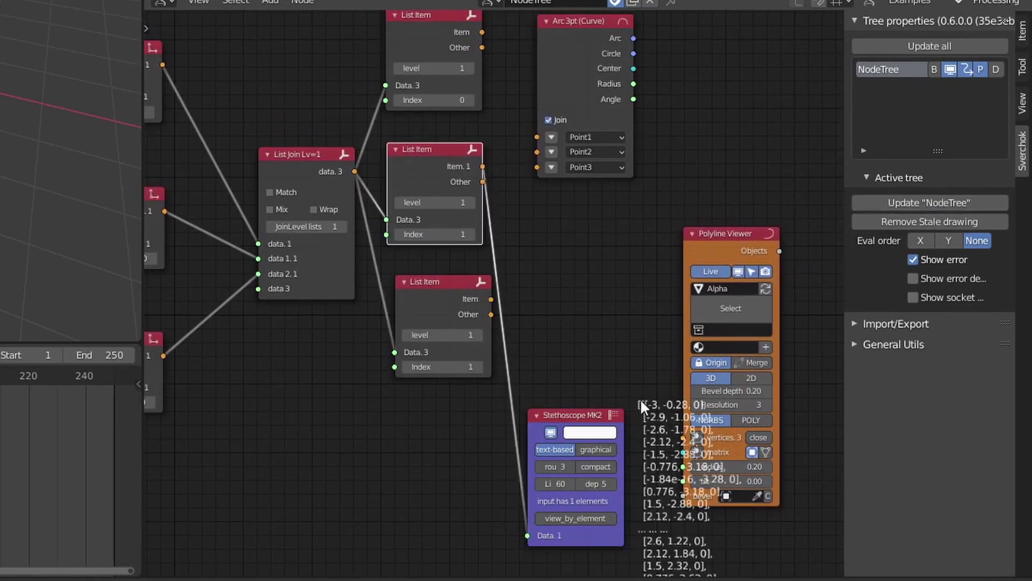
key(ctrl+z)
- Set the third List Item's index to 2, inspect its Item output with the Stethoscope and cut the link
drag(580, 412, 585, 371)
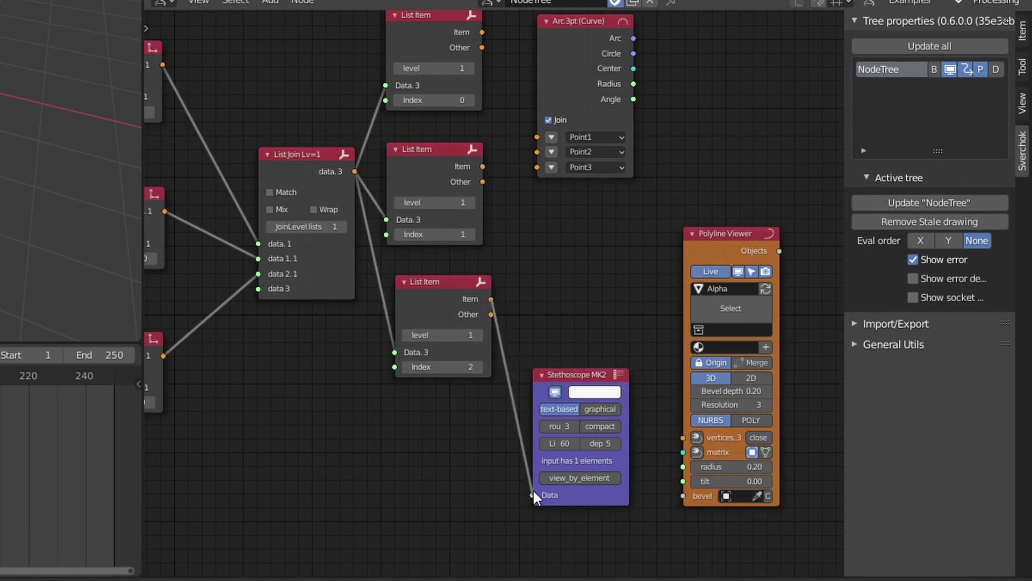
drag(533, 492, 532, 495)
ctrl+right_drag(514, 397, 505, 414)
- Move the Stethoscope clear and connect the three List Items' Item outputs to Point1, Point2 and Point3 of the Arc 3pt node
drag(561, 376, 557, 364)
middle_drag(559, 307, 500, 419)
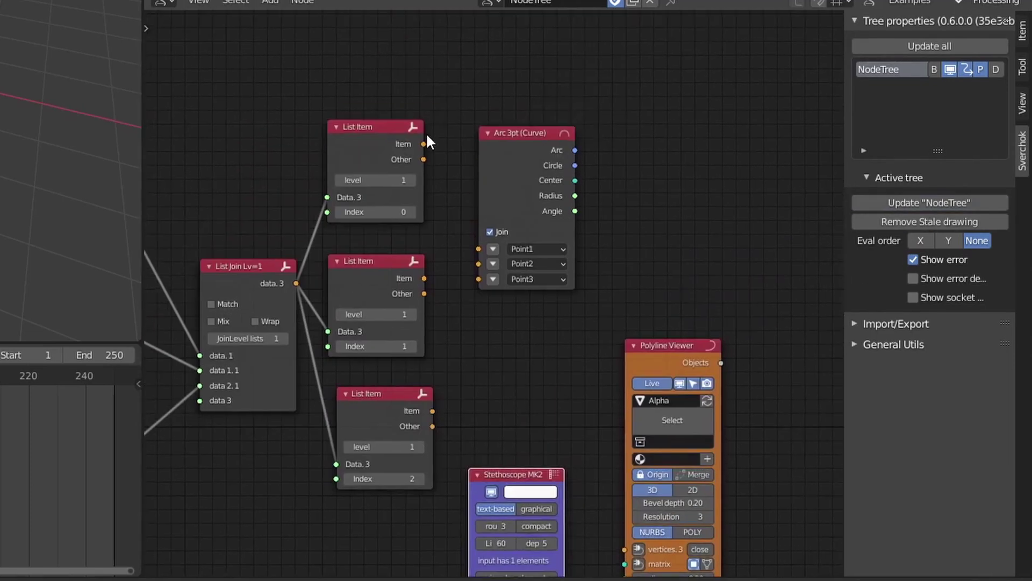
middle_drag(527, 299, 478, 342)
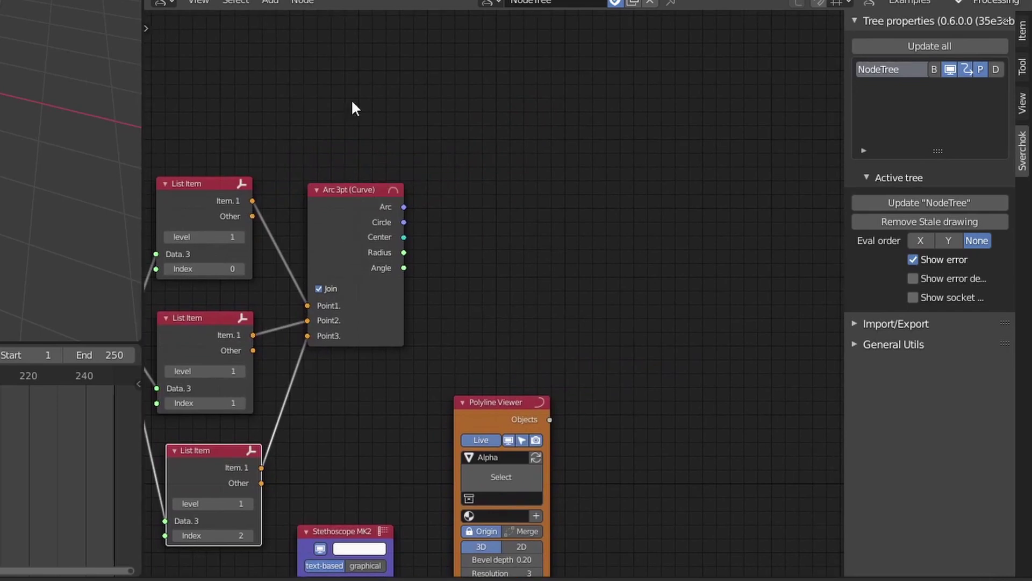
- Add a Surface from Curves node, feed its Curves input from the Arc output, and move the Polyline Viewer aside
key(alt+space)
text(Surf)
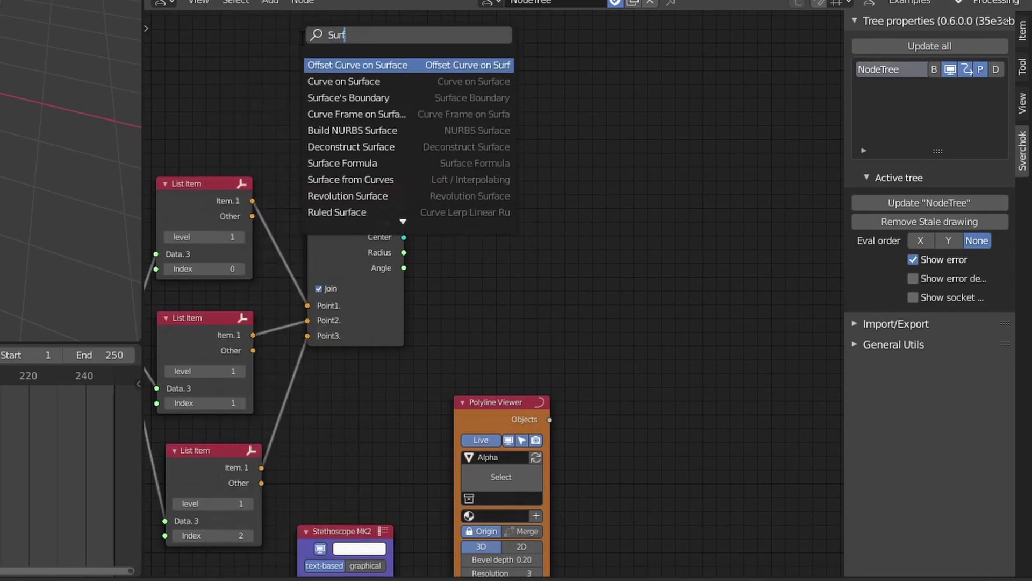
text(ace fr)
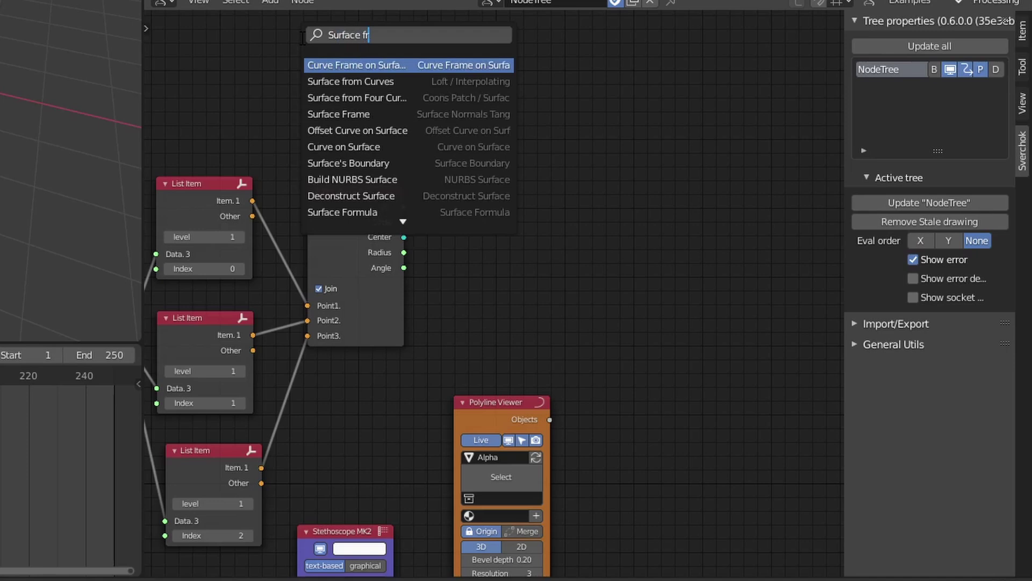
click(351, 82)
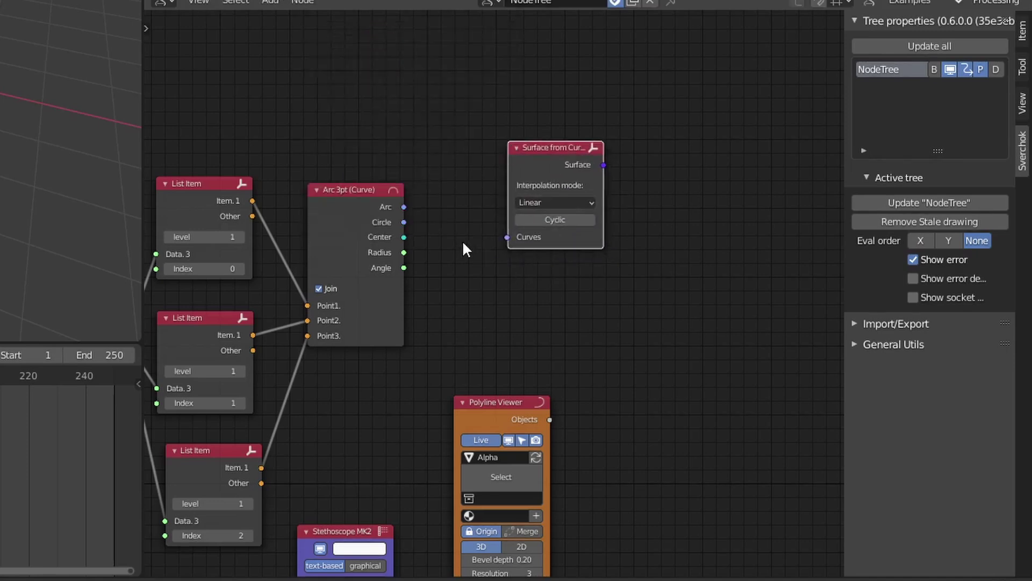
drag(404, 207, 508, 238)
drag(500, 402, 582, 411)
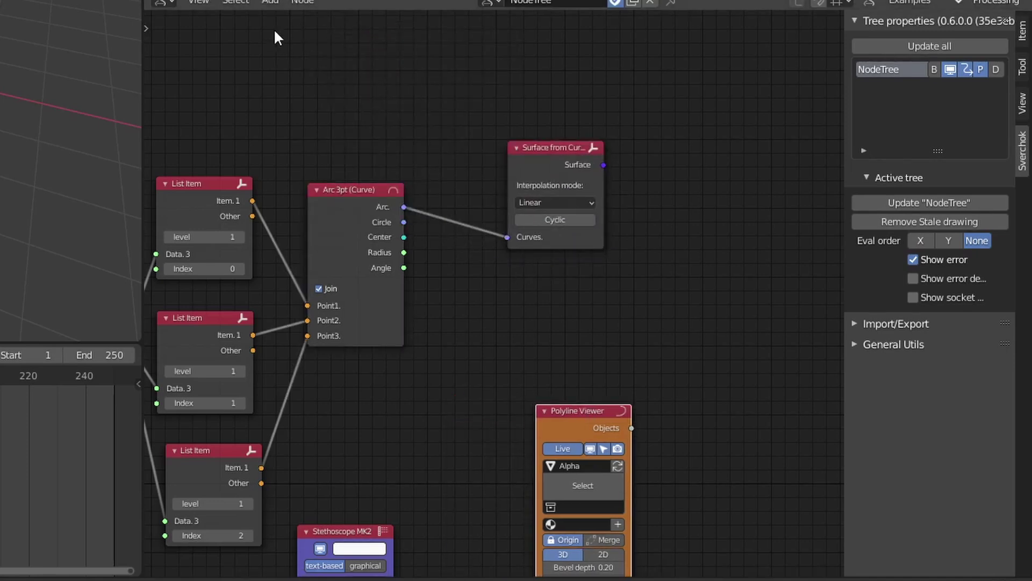
- Add an Evaluate Surface node beside Surface from Curves and connect the Surface output to its Surface input
key(shift+a)
click(259, 34)
text(Evaluate)
key(Return)
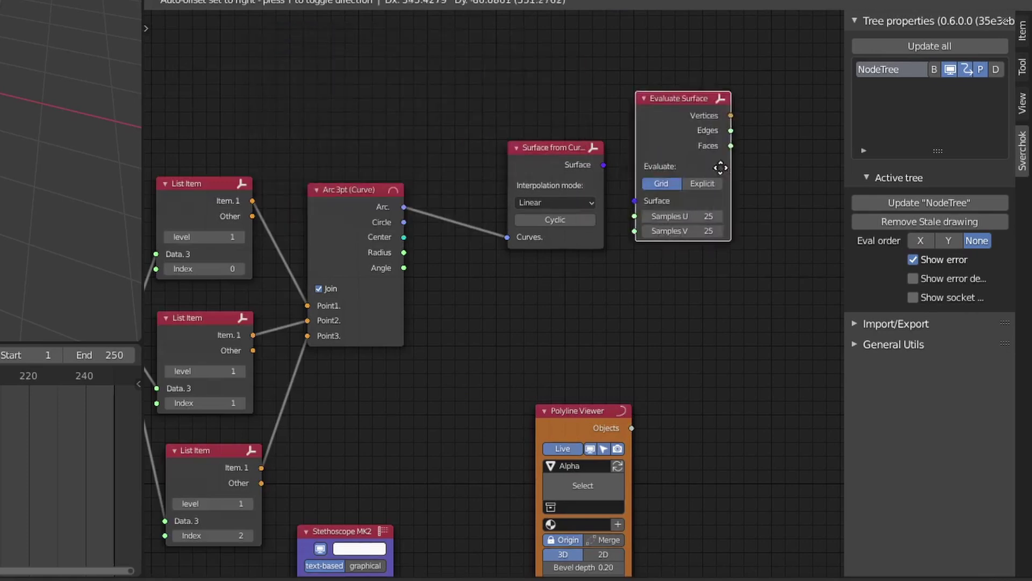
drag(644, 240, 648, 238)
- Delete the Polyline Viewer node
middle_drag(643, 242, 544, 228)
click(494, 401)
key(x)
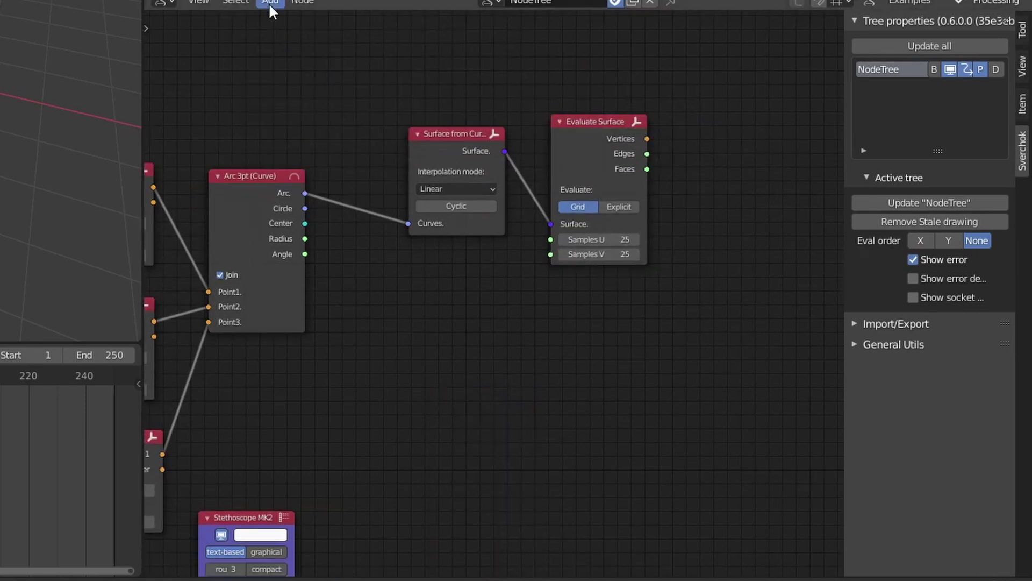
- Search the nodes for "Mesh" and add a Mesh viewer node beyond the Evaluate Surface node
key(shift+a)
click(282, 20)
text(Mesh)
key(Down)
key(Down)
key(Down)
key(Down)
key(Down)
key(Down)
key(Down)
key(Down)
key(Down)
key(Down)
key(Down)
key(Down)
key(Down)
key(Down)
key(Down)
key(Down)
key(Down)
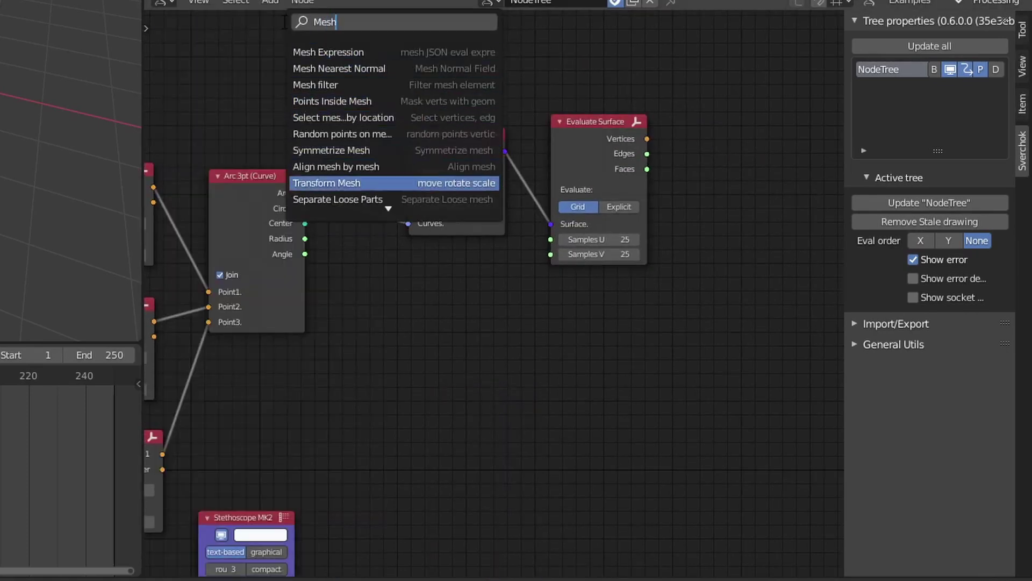
key(Down)
key(Down)
key(Down)
key(Down)
key(Down)
key(Down)
key(Up)
key(Up)
key(Return)
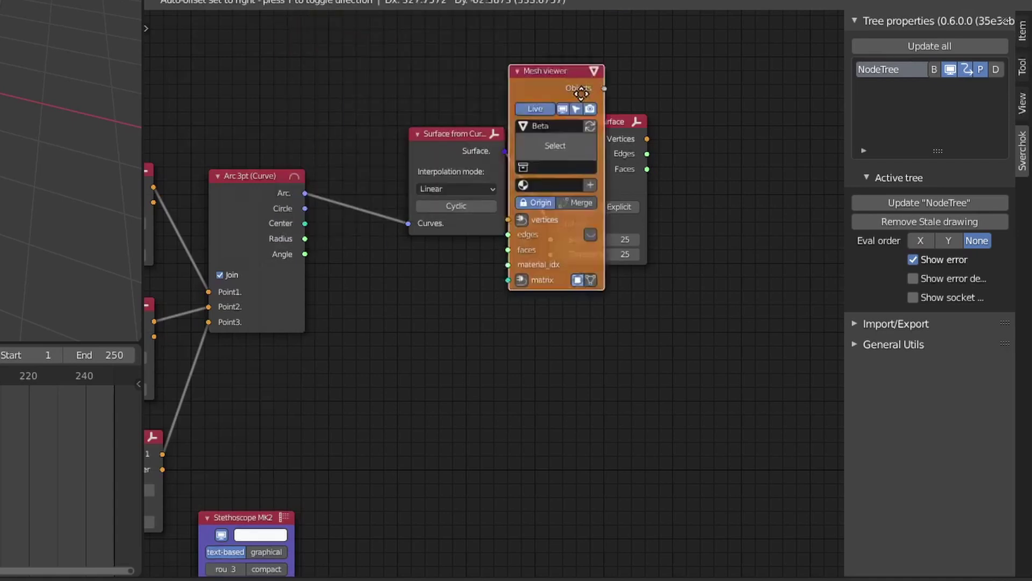
click(820, 133)
- Auto-connect the Evaluate Surface vertices, edges and faces to the Mesh viewer and view the resulting surface
click(646, 141)
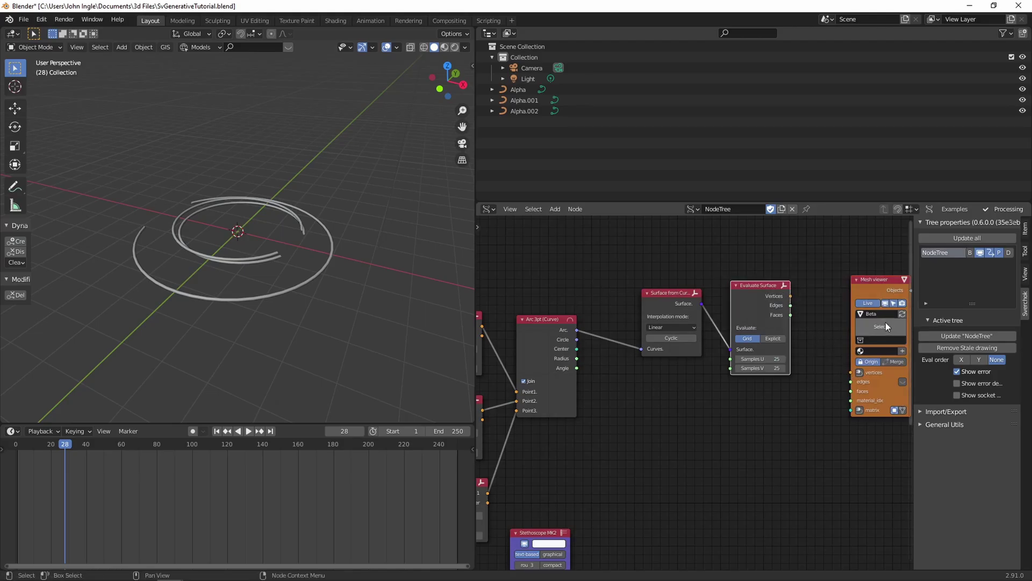
key(v)
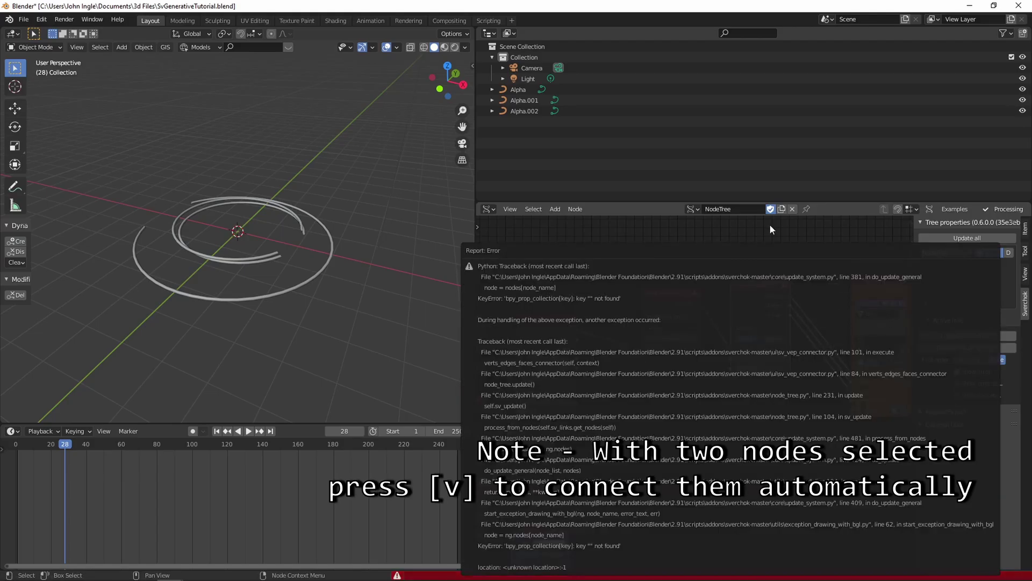
middle_drag(323, 275, 253, 277)
middle_drag(599, 470, 517, 489)
drag(689, 292, 694, 291)
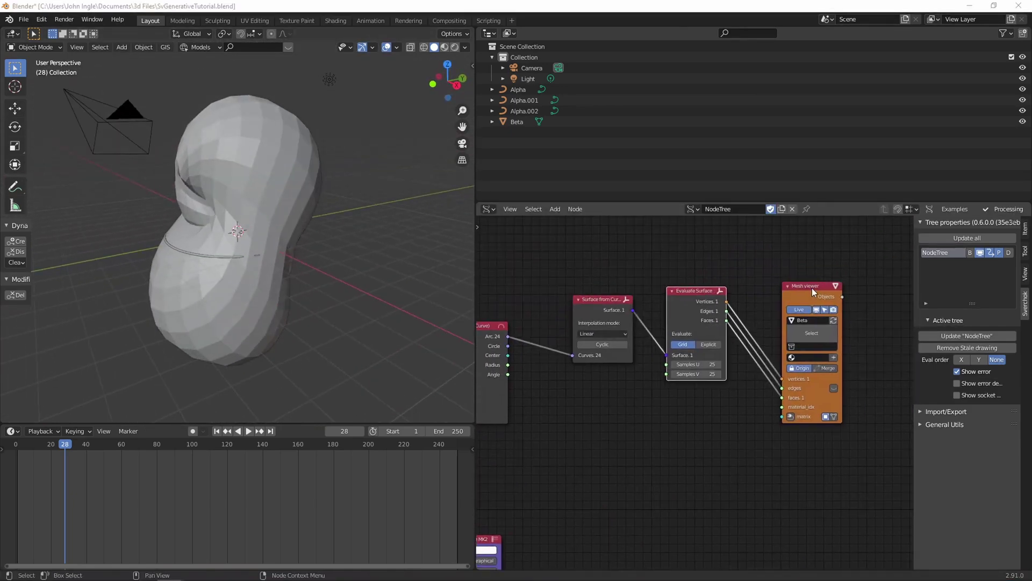
- Move the Mesh viewer aside and add a Diamond Mesh node between it and Evaluate Surface
drag(812, 292, 866, 294)
click(555, 208)
key(shift+a)
click(503, 234)
text(Diamon)
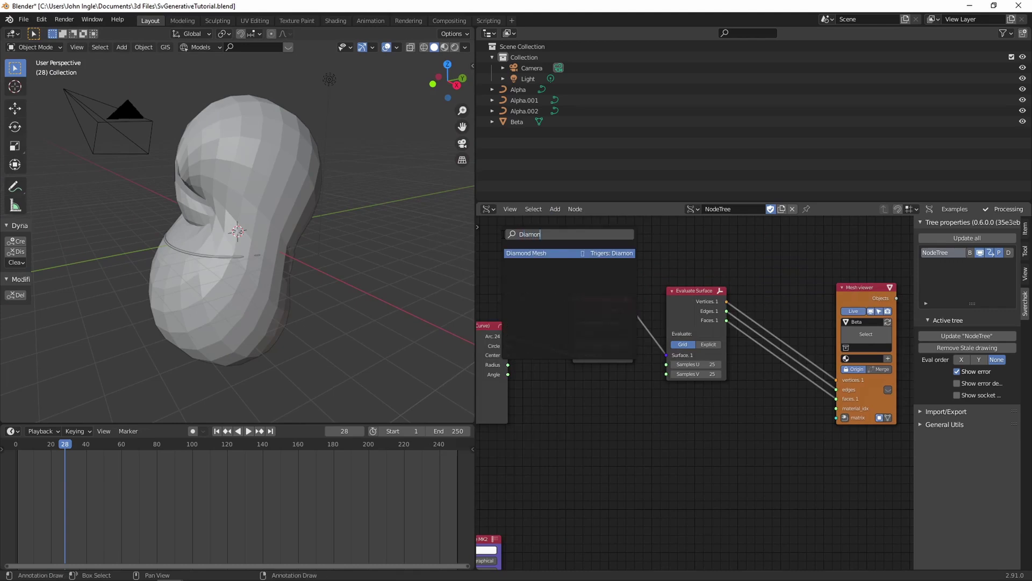
key(Return)
click(759, 285)
- Route the Evaluate Surface vertices, edges and faces through Diamond Mesh to the Mesh viewer and update the node tree
drag(726, 310, 757, 336)
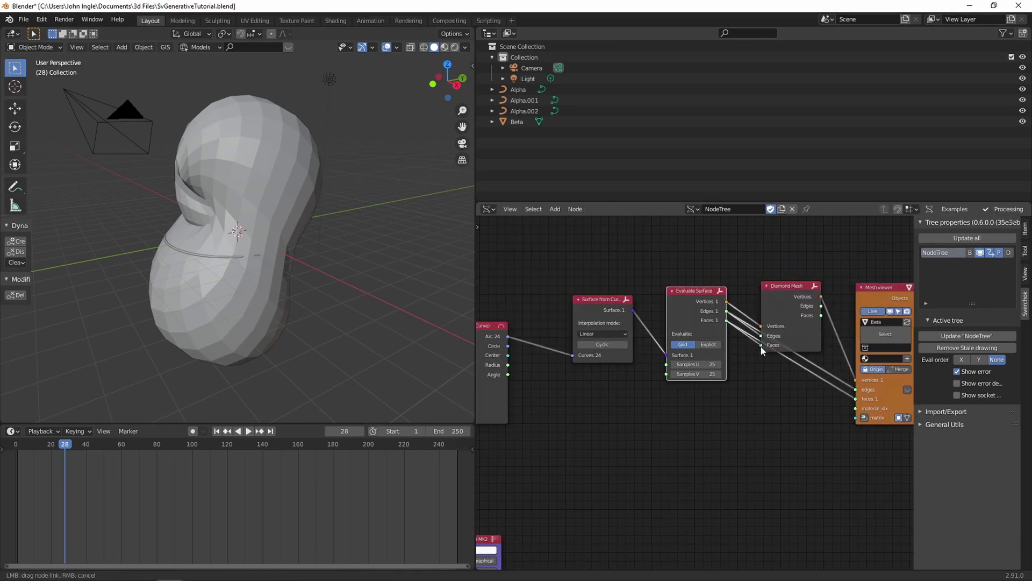
click(977, 338)
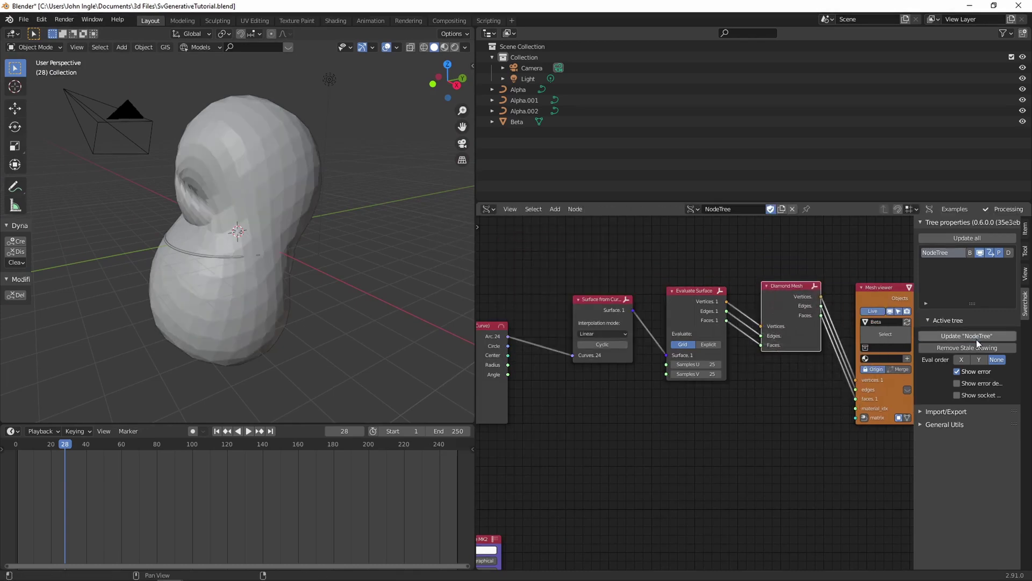
drag(783, 284, 776, 286)
- Add a Wireframe node, moving the Mesh viewer away to make room between it and Diamond Mesh
key(alt+space)
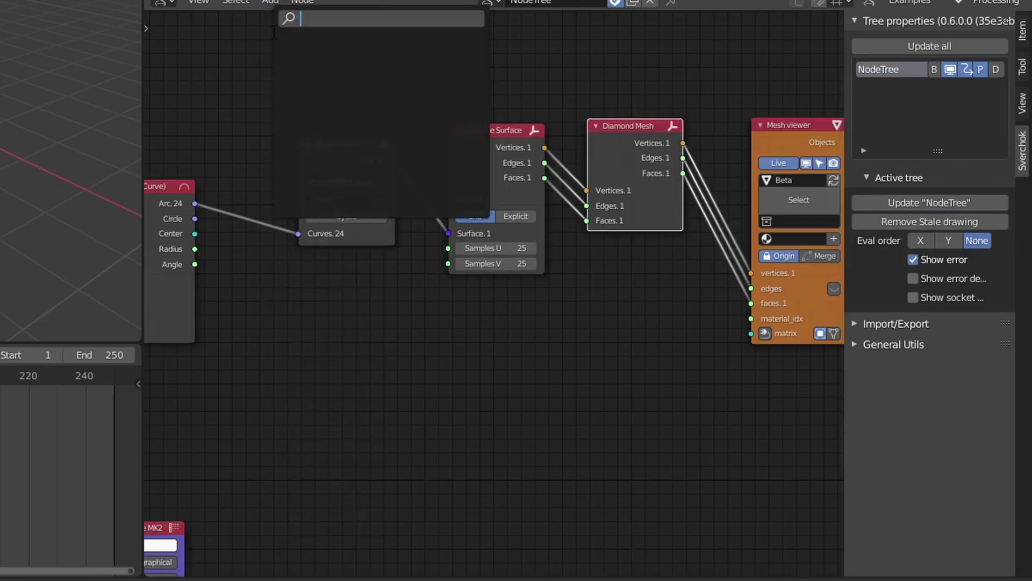
key(alt+space)
text(wire)
key(Return)
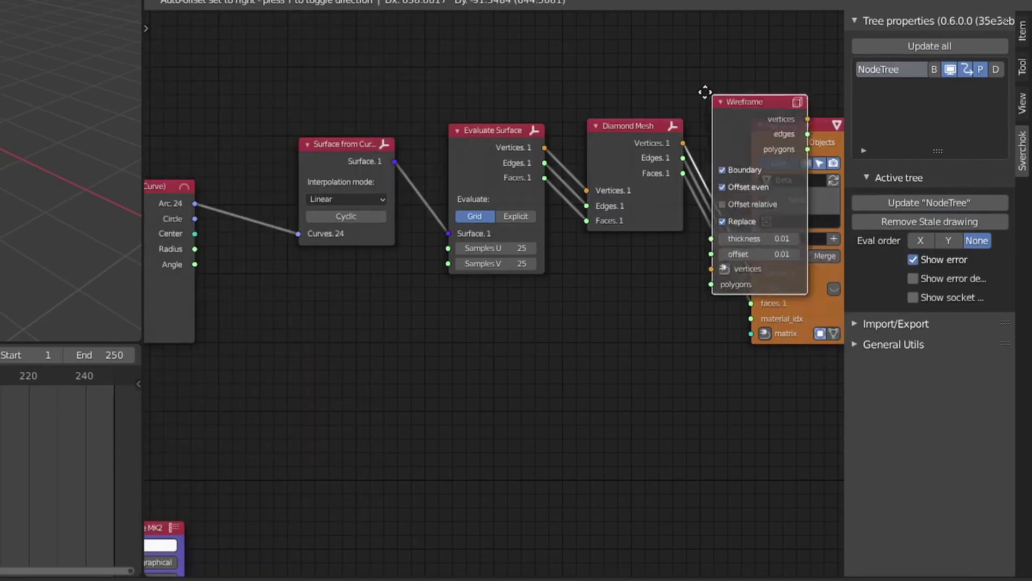
click(613, 329)
middle_drag(612, 330, 385, 265)
drag(565, 61, 685, 99)
drag(452, 272, 491, 260)
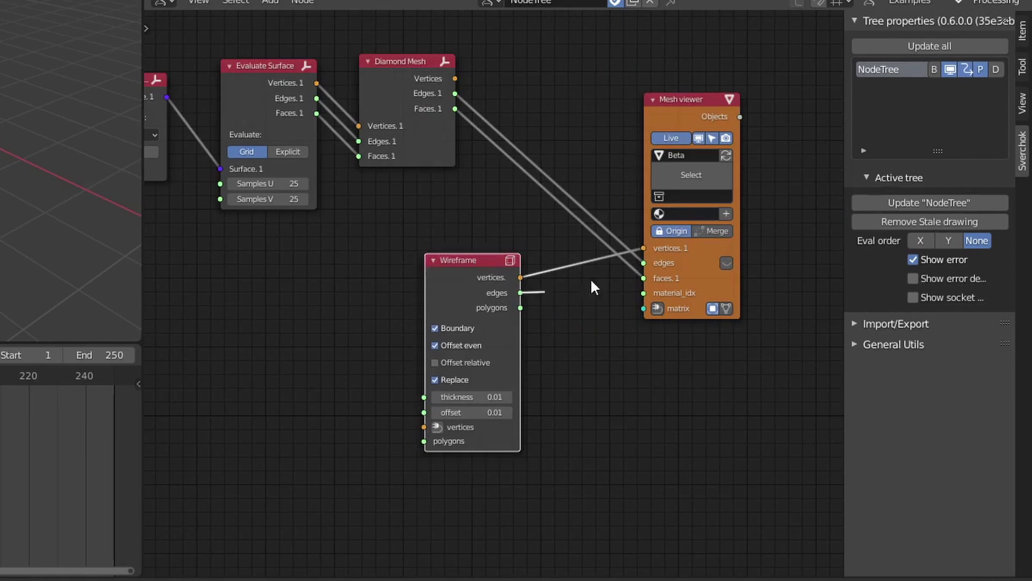
- Connect the Wireframe vertices, edges and polygons to the Mesh viewer, and the Diamond Mesh Vertices and Faces to the Wireframe inputs
drag(654, 276, 648, 277)
drag(484, 260, 546, 195)
drag(455, 79, 484, 361)
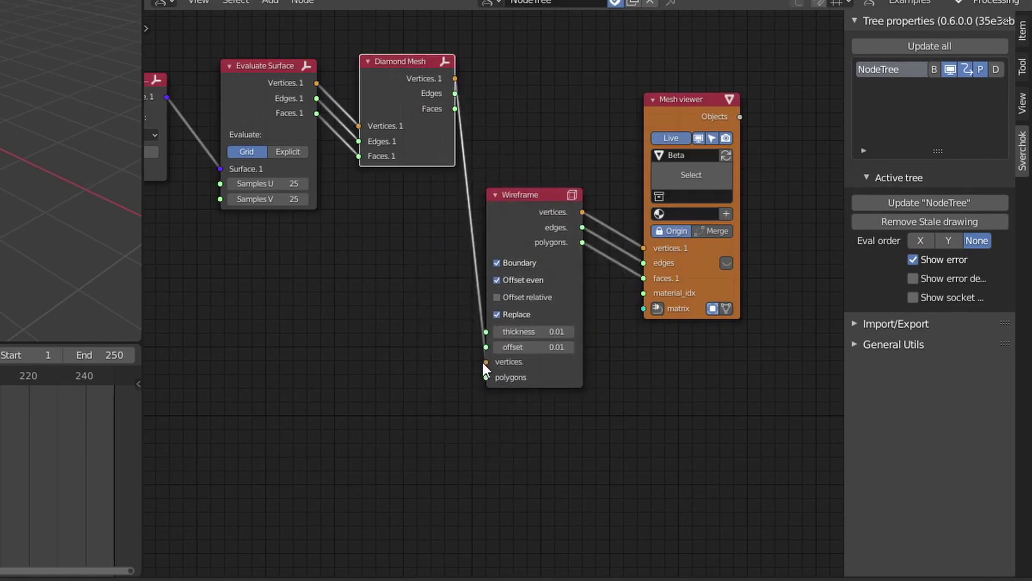
drag(455, 108, 457, 359)
drag(515, 229, 530, 122)
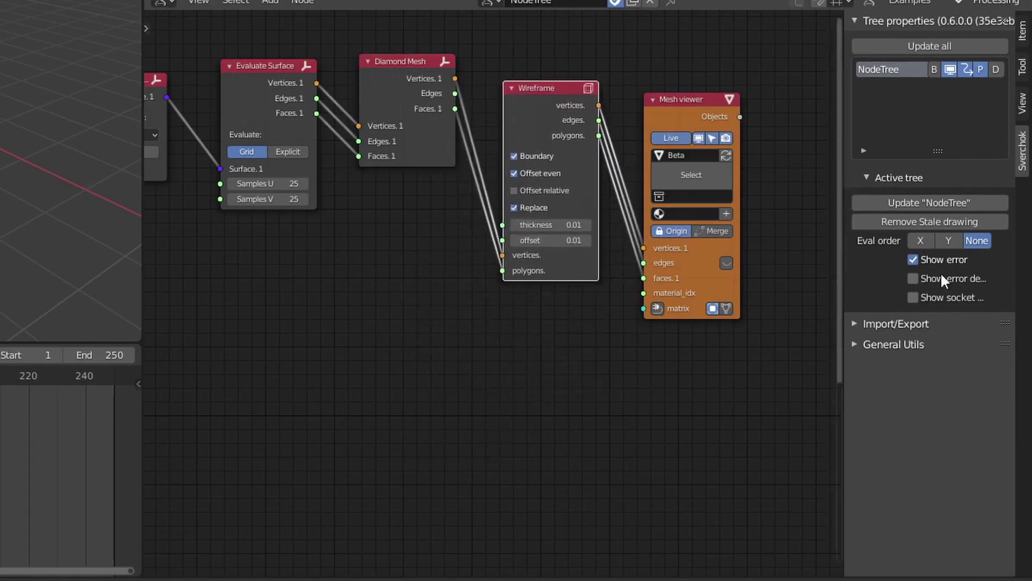
- Update the node tree and set the Wireframe thickness to 0.07
click(930, 203)
drag(552, 223, 585, 224)
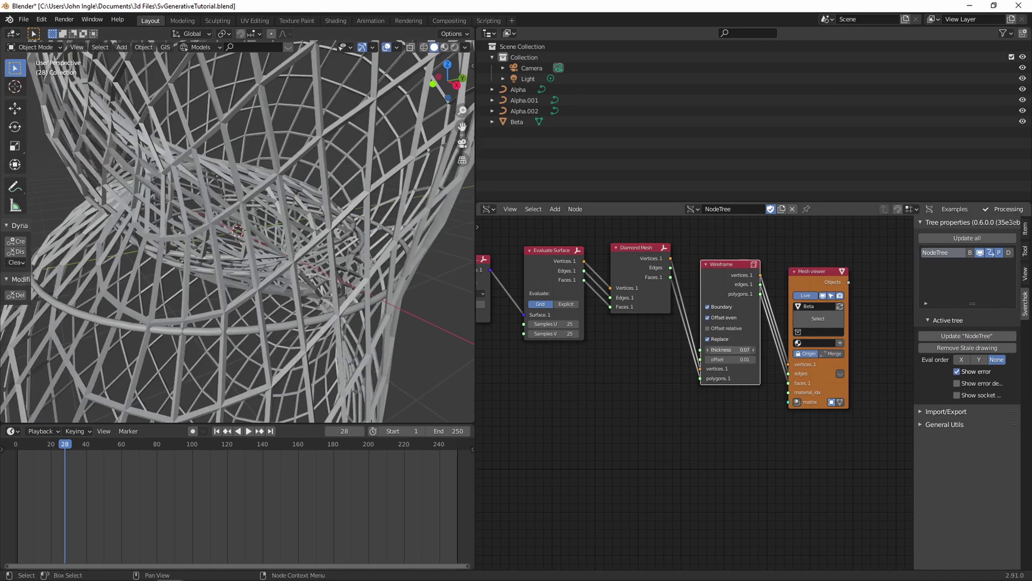
drag(731, 349, 731, 349)
- Play the animation, save the file and view the moving wireframe surface from different angles
scroll(233, 248, down, 7)
key(KP_0)
key(space)
middle_drag(516, 350, 909, 385)
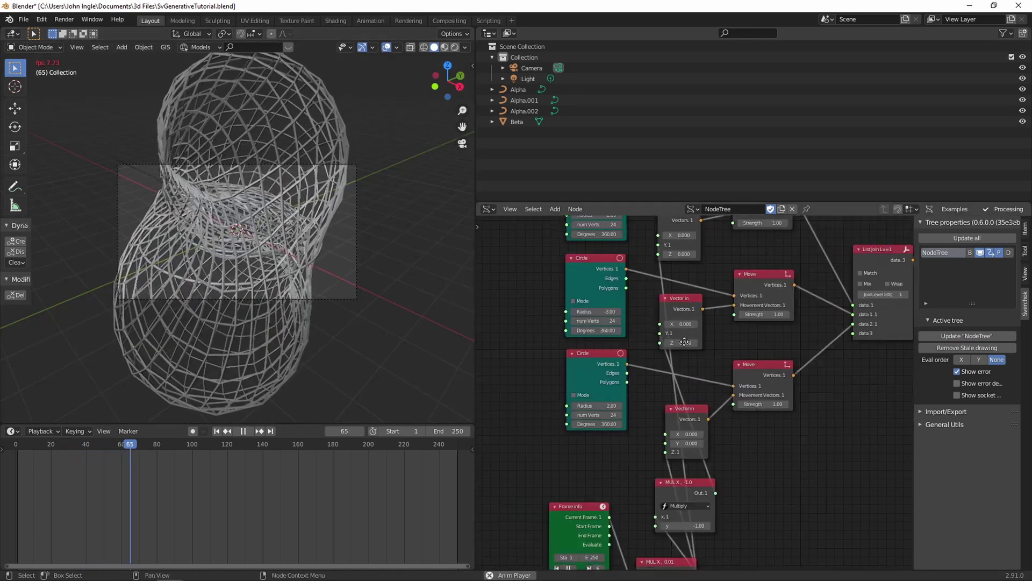
key(ctrl+s)
middle_drag(491, 385, 487, 305)
middle_drag(782, 399, 751, 474)
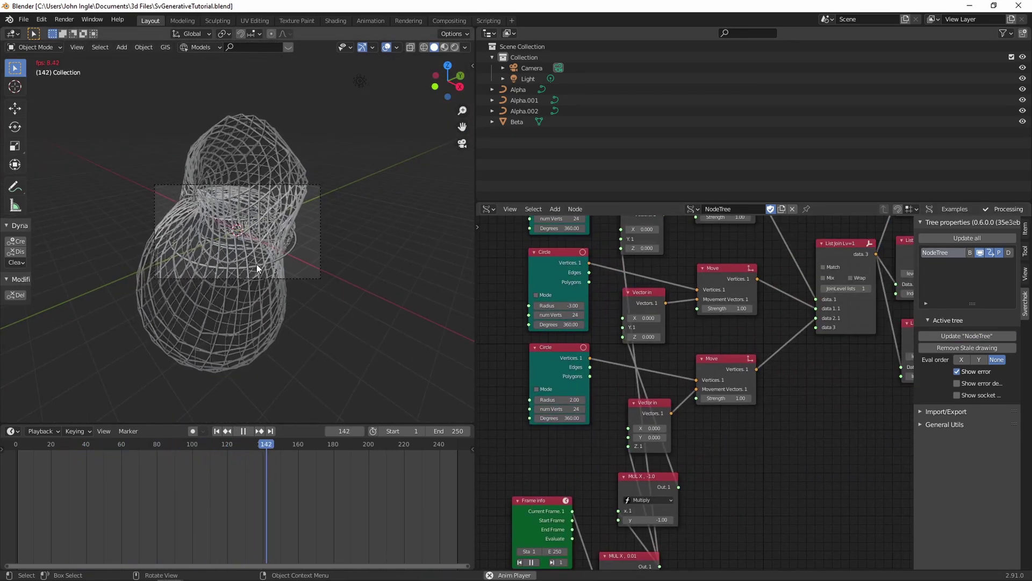
middle_drag(253, 263, 394, 299)
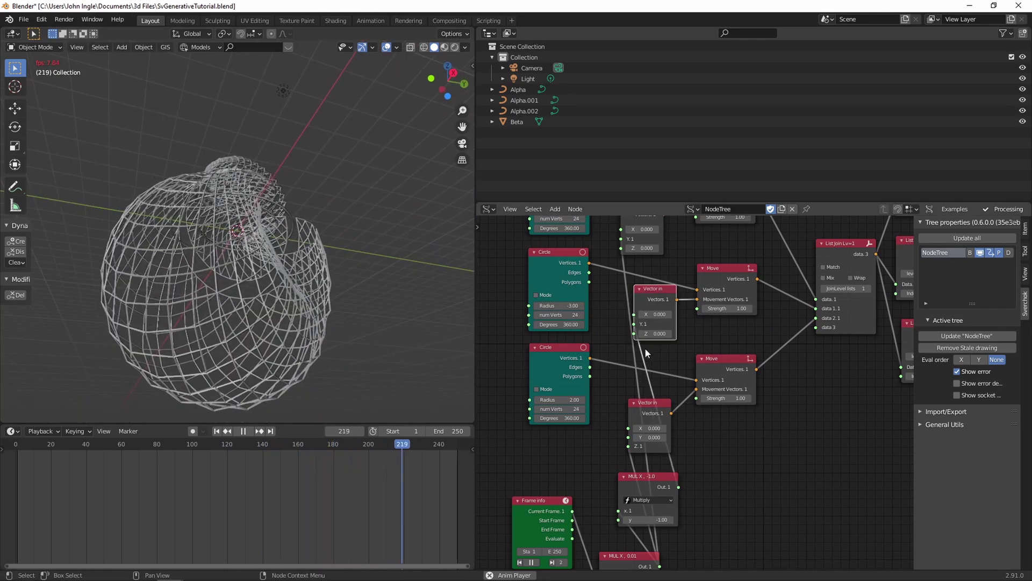
- Stop the playback and connect the -1.00 Multiply output to the middle Vector in node's X input instead of Y
middle_drag(668, 341, 686, 359)
key(space)
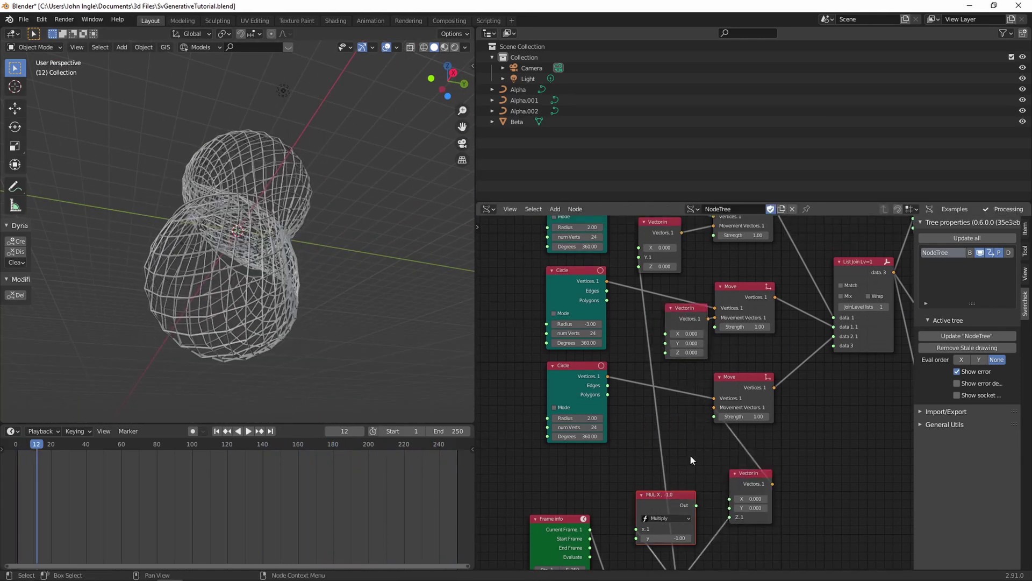
drag(696, 506, 666, 333)
- Play the animation with the changed X movement and orbit around the wireframe surface
key(space)
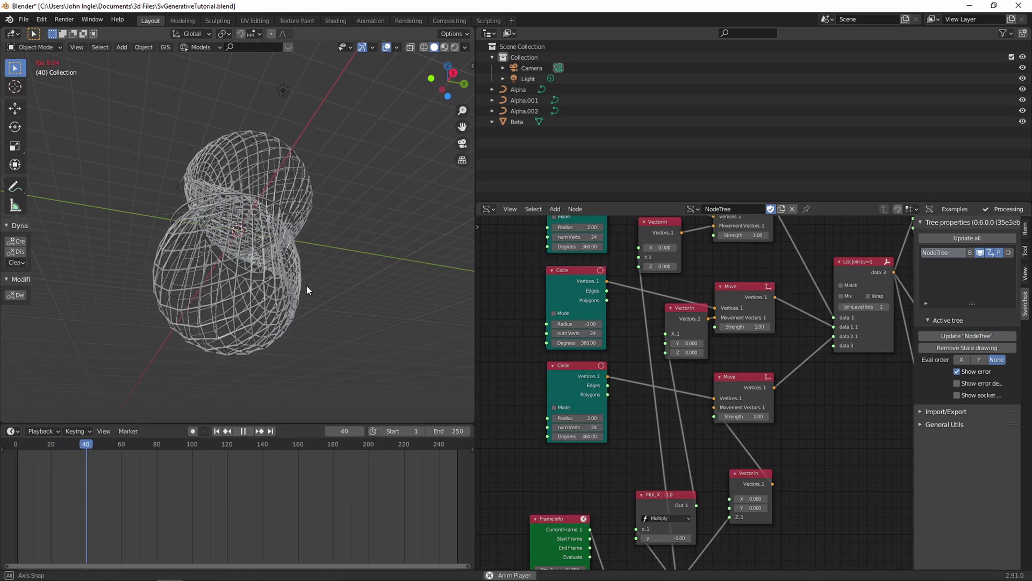
middle_drag(307, 285, 363, 290)
middle_drag(607, 501, 603, 442)
middle_drag(671, 452, 671, 466)
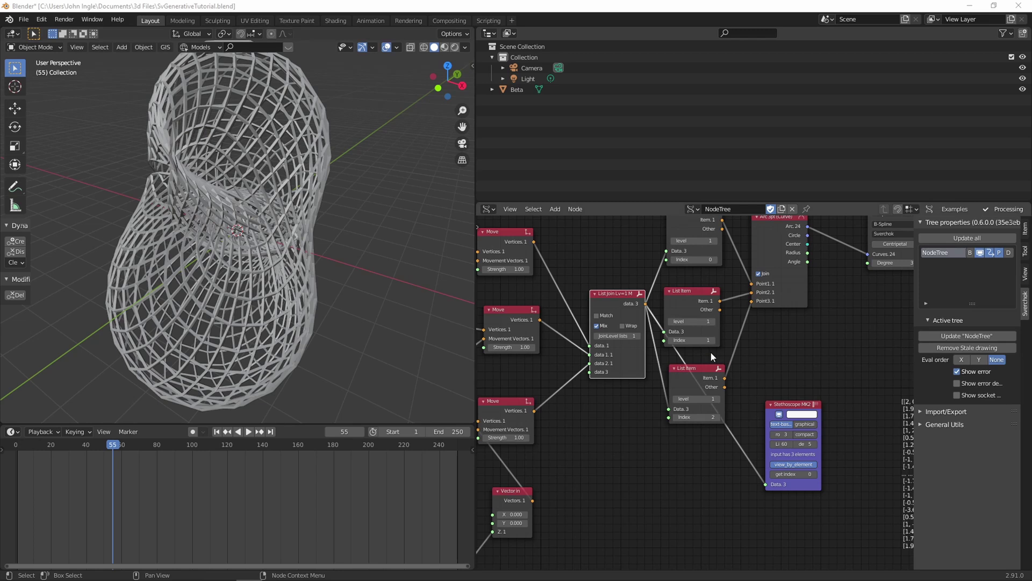
- Set the third List Item's index to 1 and the second's to 2, and preview the surface along the timeline
click(673, 416)
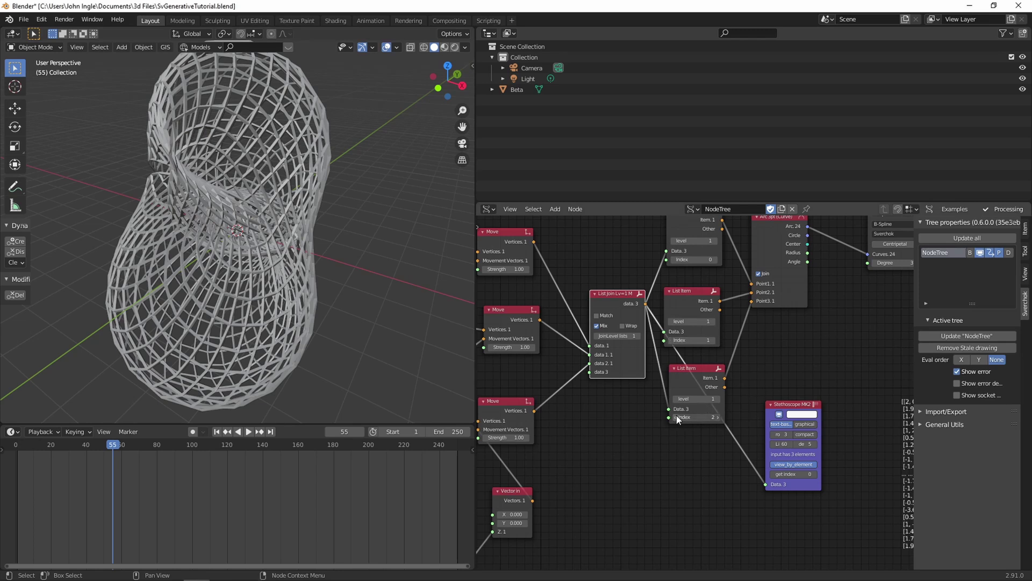
click(713, 340)
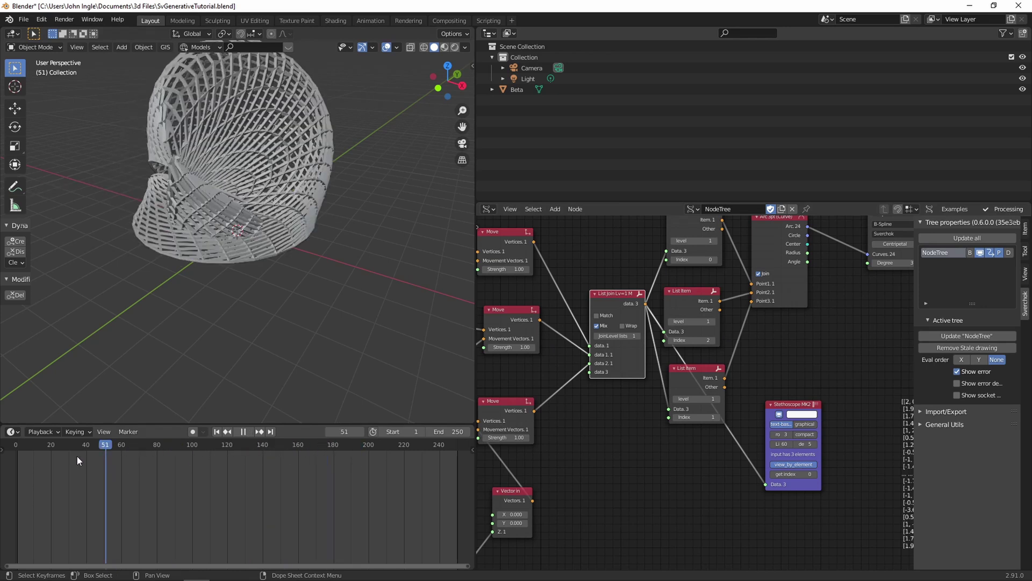
drag(40, 451, 16, 450)
key(Escape)
- Connect the three Move nodes' Vertices outputs directly to Point1, Point2 and Point3 of the Arc 3pt node
middle_drag(668, 445, 680, 480)
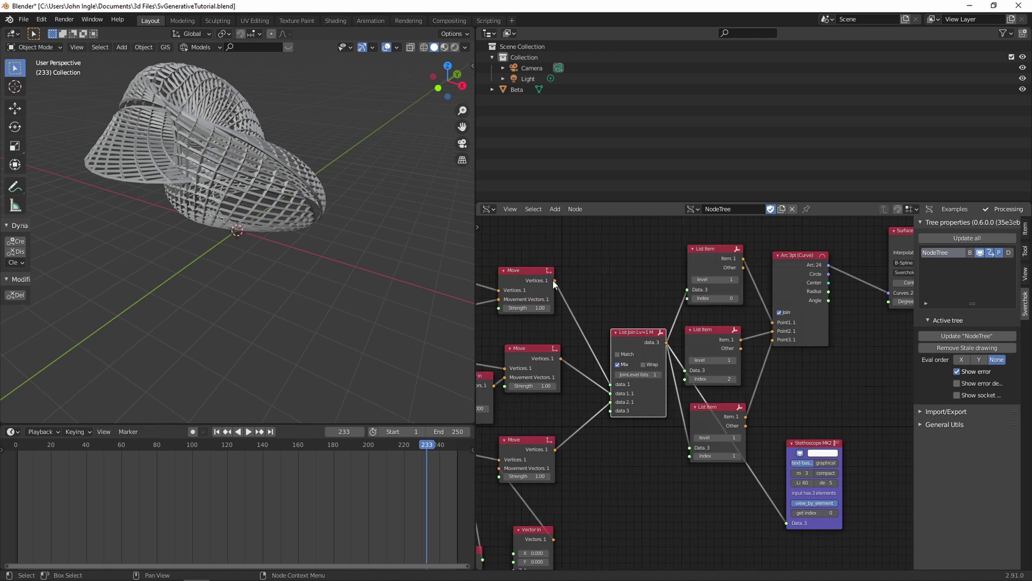
drag(553, 279, 773, 332)
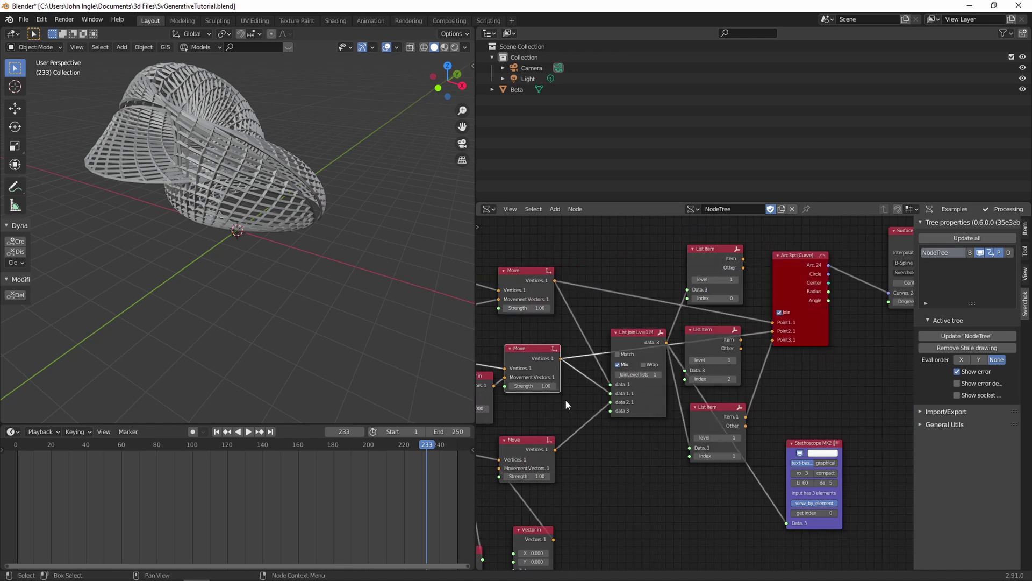
drag(553, 449, 773, 338)
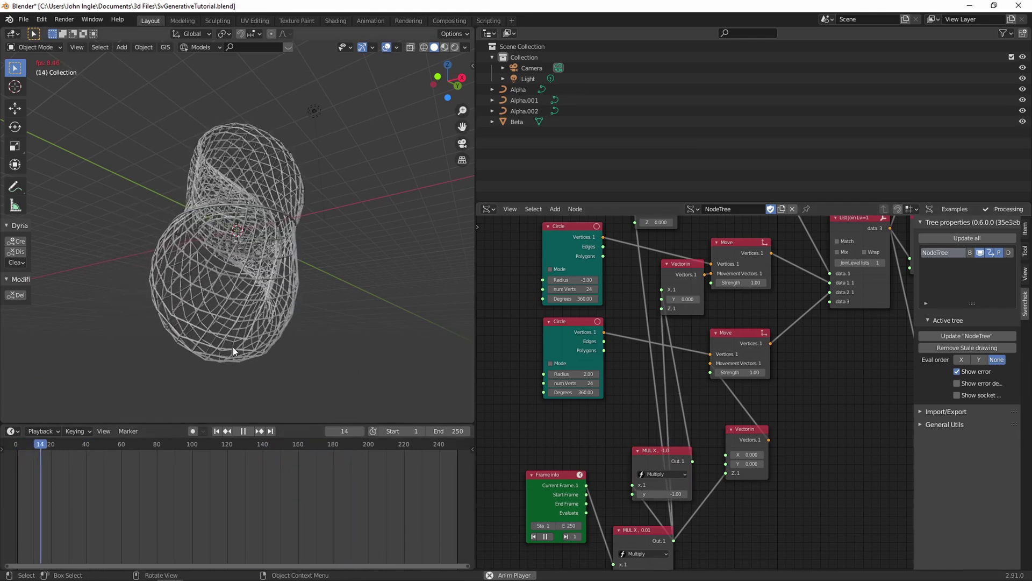
- Stop the playback and raise the Evaluate Surface node's Samples U and Samples V to 28
middle_drag(234, 347, 224, 275)
middle_drag(618, 294, 589, 474)
key(space)
click(811, 361)
click(811, 362)
click(811, 361)
double_click(809, 351)
click(810, 352)
middle_drag(893, 376, 671, 390)
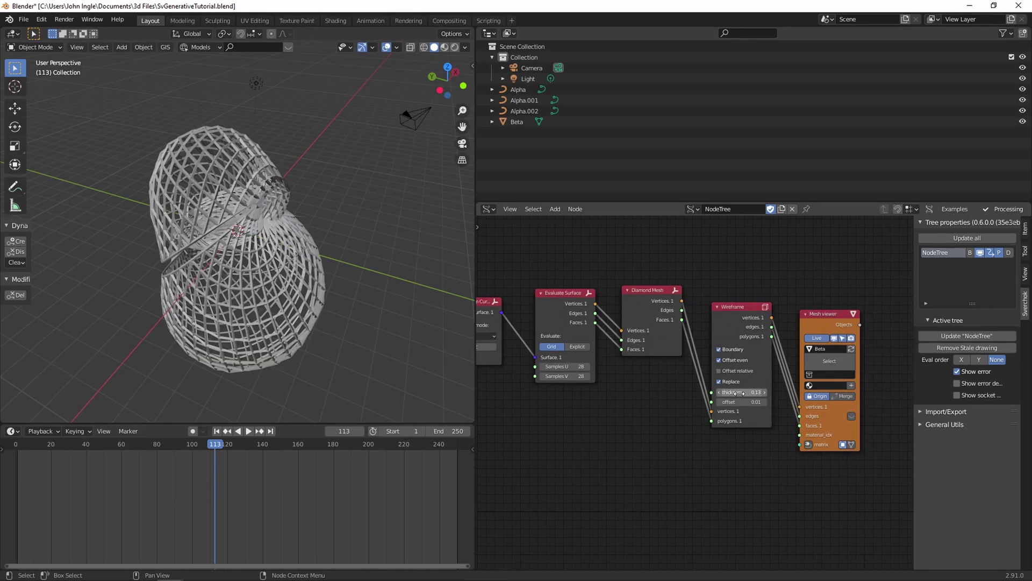
- Set the Wireframe node's thickness to 0.10 and save the file
key(ctrl+s)
middle_drag(212, 246, 273, 257)
scroll(247, 203, up, 8)
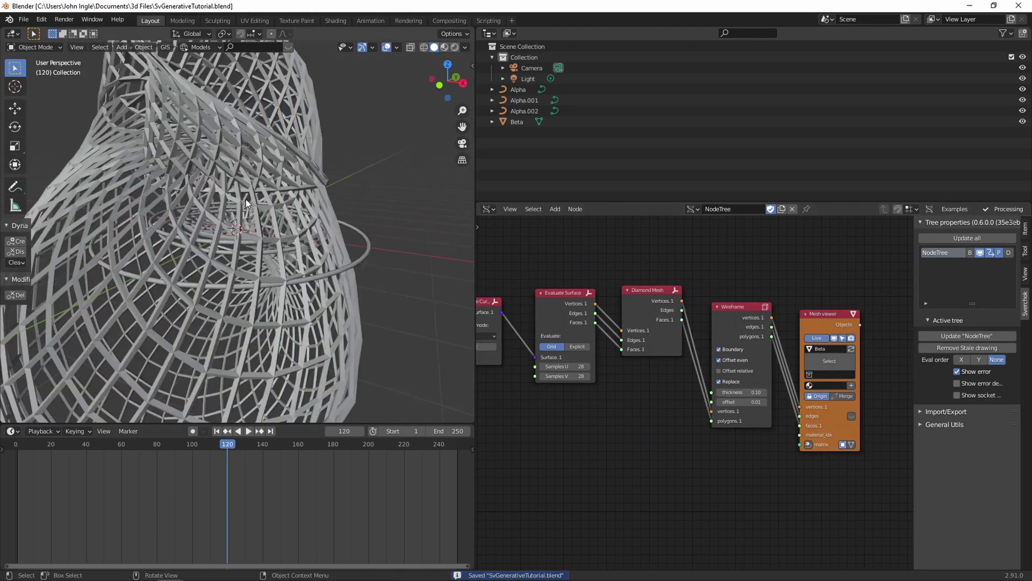
middle_drag(246, 199, 260, 226)
scroll(259, 225, down, 4)
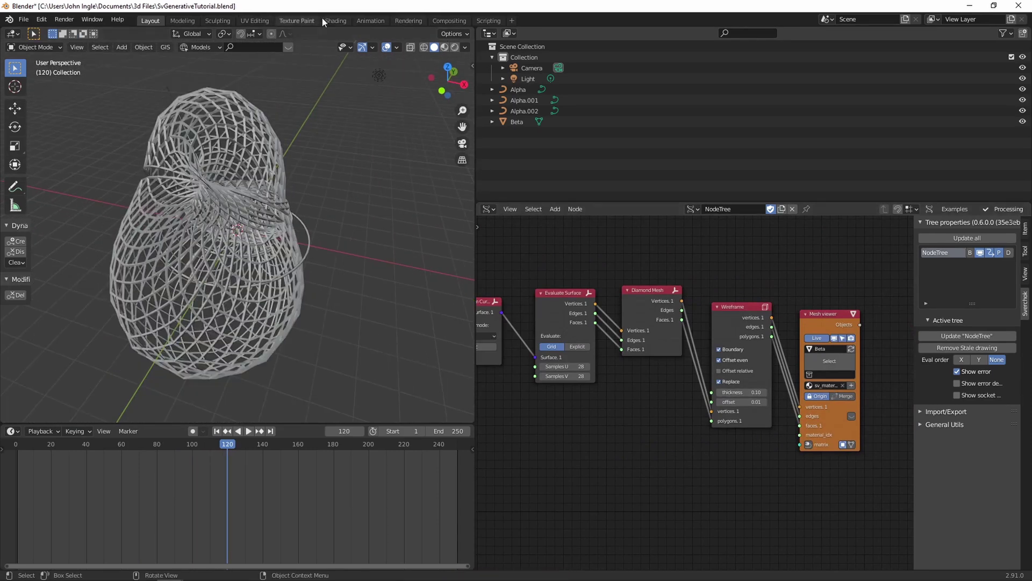
- Switch to the Shading workspace, select the wireframe mesh and show the World shader nodes
click(339, 21)
scroll(480, 193, down, 4)
click(480, 192)
click(214, 342)
click(207, 366)
- Add a Volume Scatter node below the Background node and connect its output to the World Output's Volume input
click(287, 343)
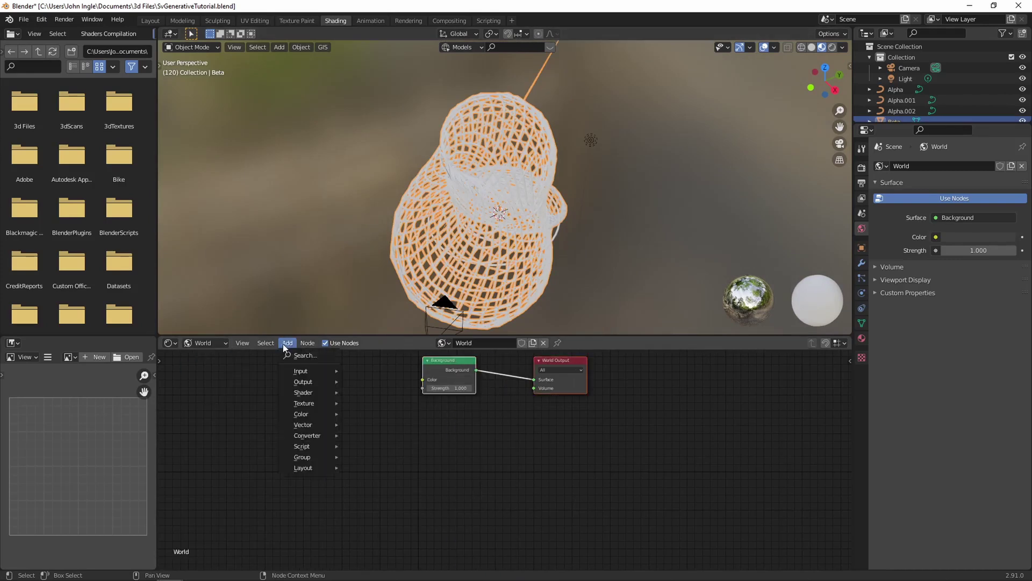
click(295, 356)
text(Volu)
click(325, 406)
click(473, 437)
drag(470, 430, 534, 388)
scroll(946, 97, down, 1)
- Select the light and set its X, Y and Z location to 0 m
click(905, 69)
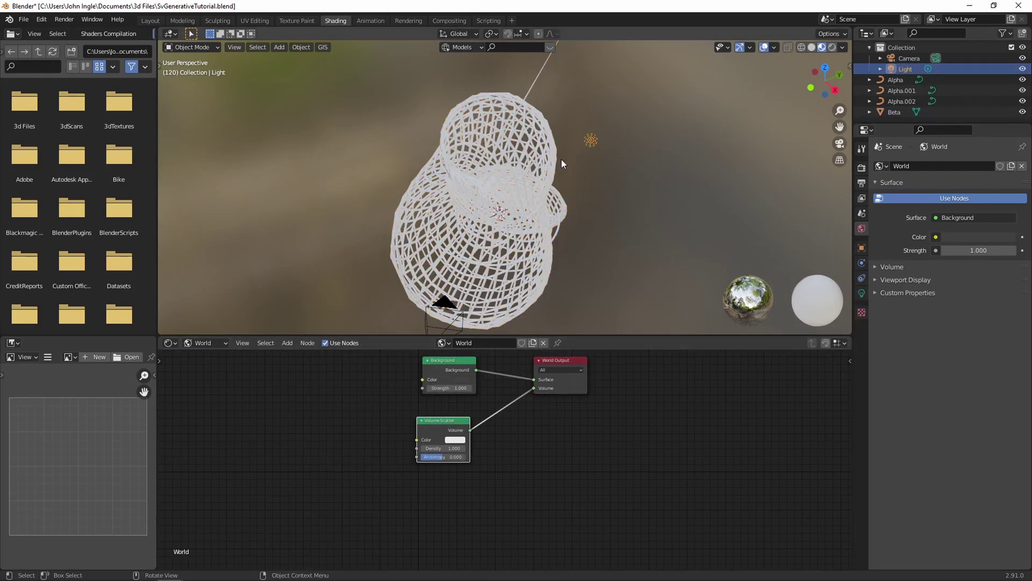
click(862, 247)
click(963, 198)
click(968, 219)
text(0)
key(Return)
- Display the scene in rendered shading through the camera view
mouse_move(699, 215)
middle_down()
mouse_move(583, 159)
mouse_move(512, 214)
middle_up()
scroll(512, 214, up, 2)
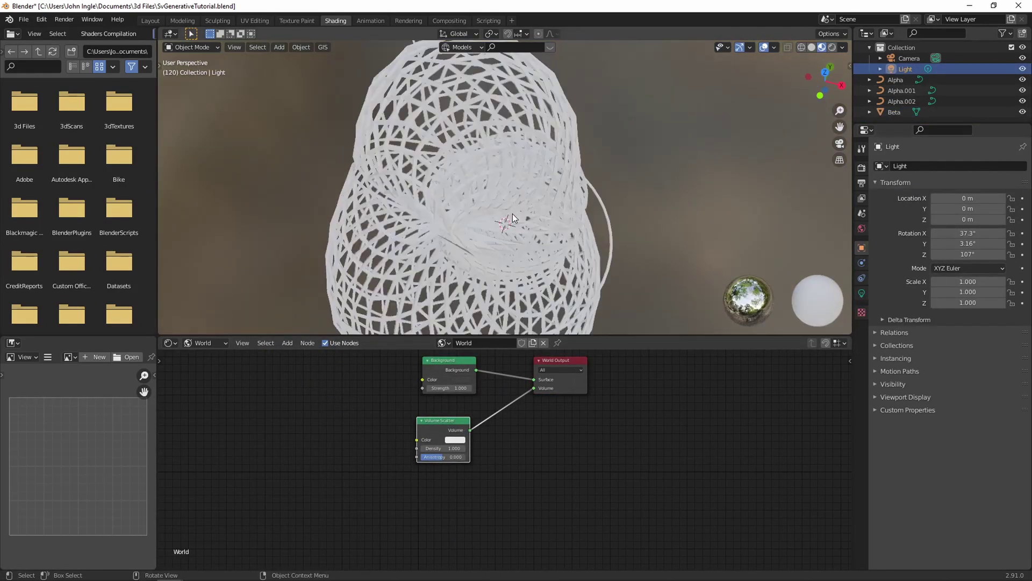
key(z)
key(KP_0)
- Set the Volume Scatter node's density to 0.1 and anisotropy to -0.5
click(449, 449)
text(.1)
key(Return)
scroll(504, 269, down, 3)
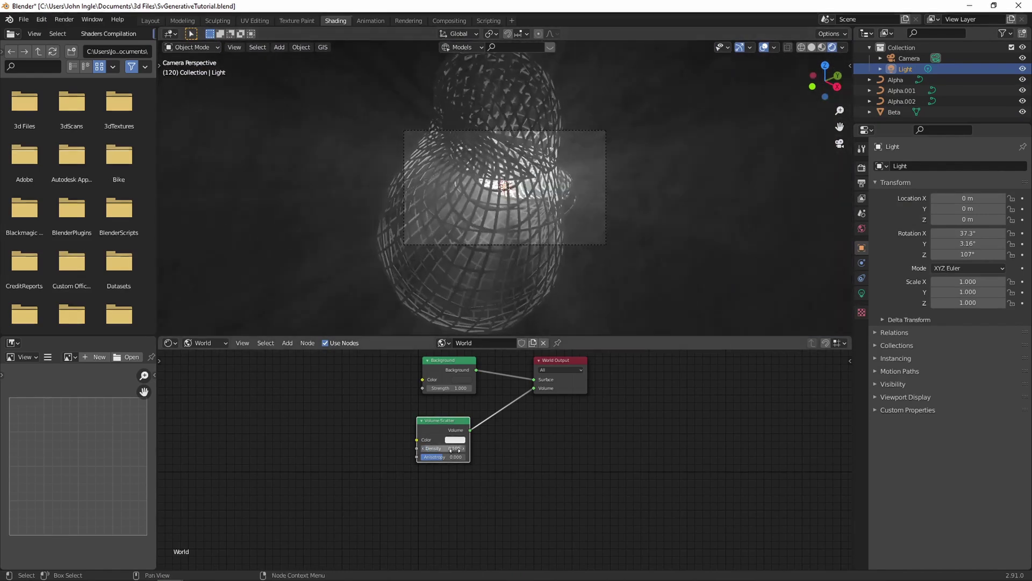
ctrl+drag(450, 457, 432, 458)
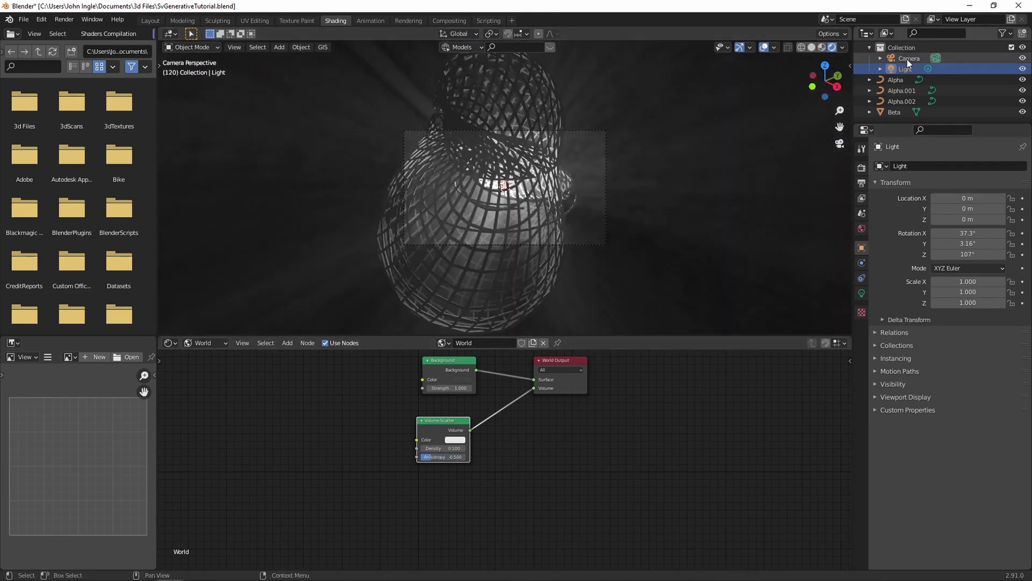
- Set the camera's focal length to 18 mm
click(935, 58)
text(18)
key(Return)
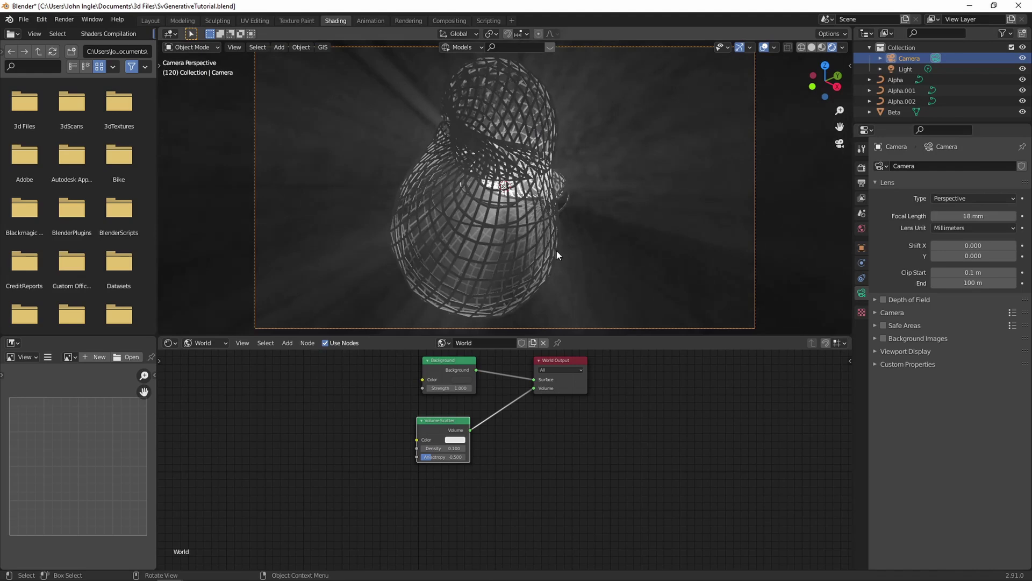
- Change the light's colour to red
click(906, 69)
click(973, 225)
click(962, 160)
- Select the wireframe mesh, show its sv_material nodes and set Metallic and Specular to 1.000 and Roughness to 0.114
click(516, 285)
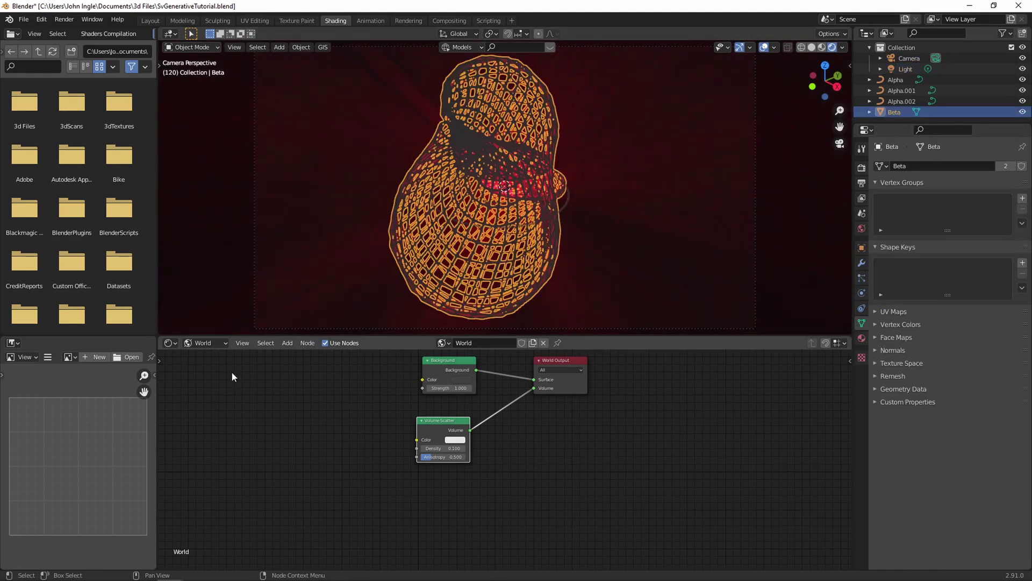
click(205, 342)
click(202, 357)
drag(430, 434, 494, 434)
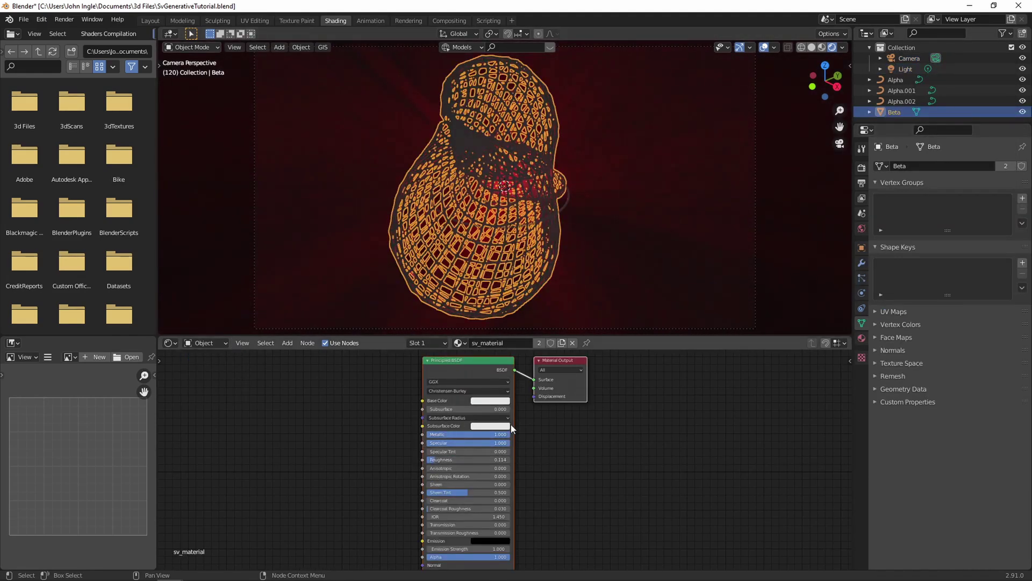
- Set the density of the World's Volume Scatter node to 0.02 and check the glow around the mesh up close
double_click(390, 439)
text(0.1)
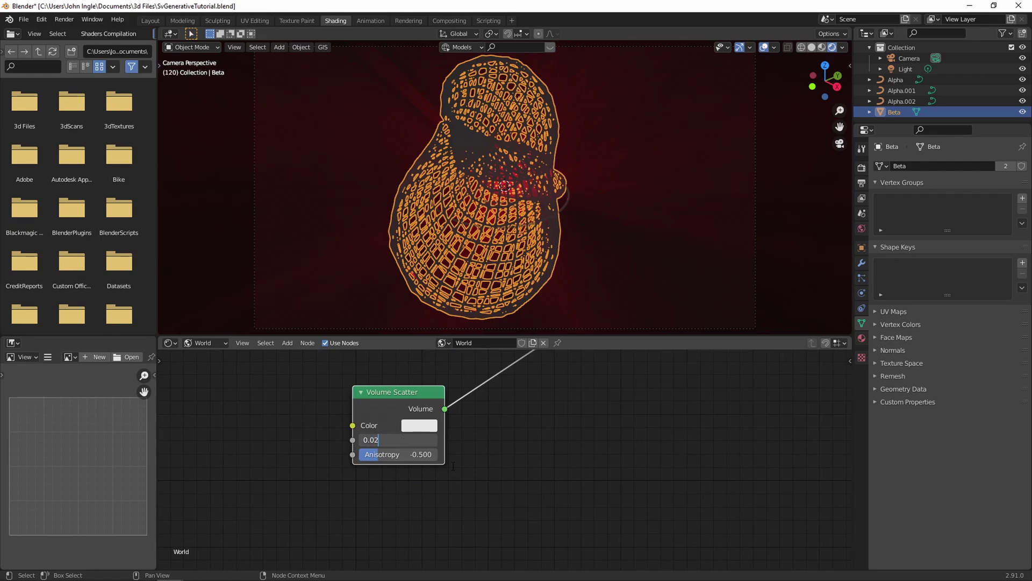
key(Return)
middle_drag(462, 231, 467, 227)
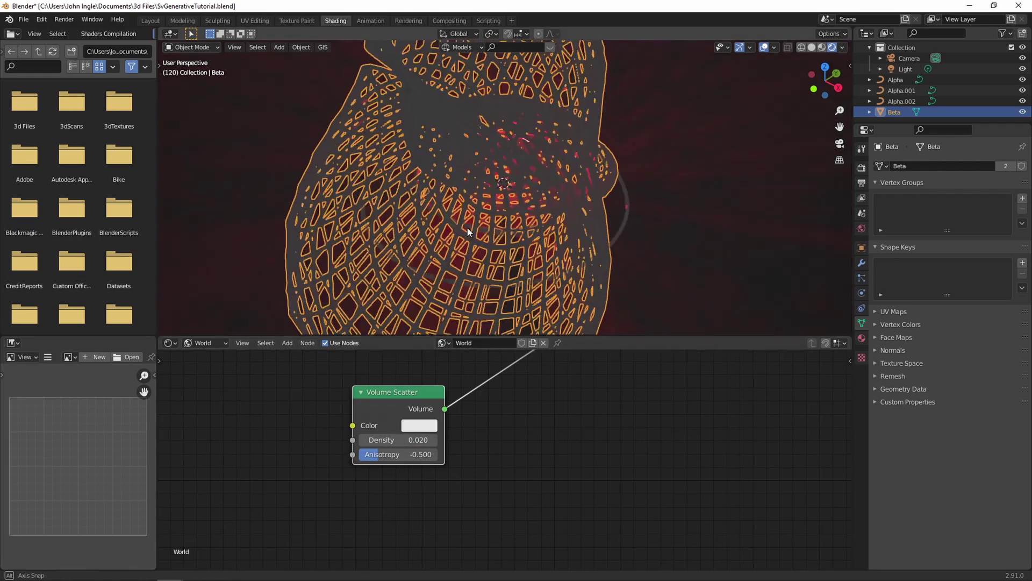
scroll(483, 235, up, 3)
scroll(483, 234, down, 3)
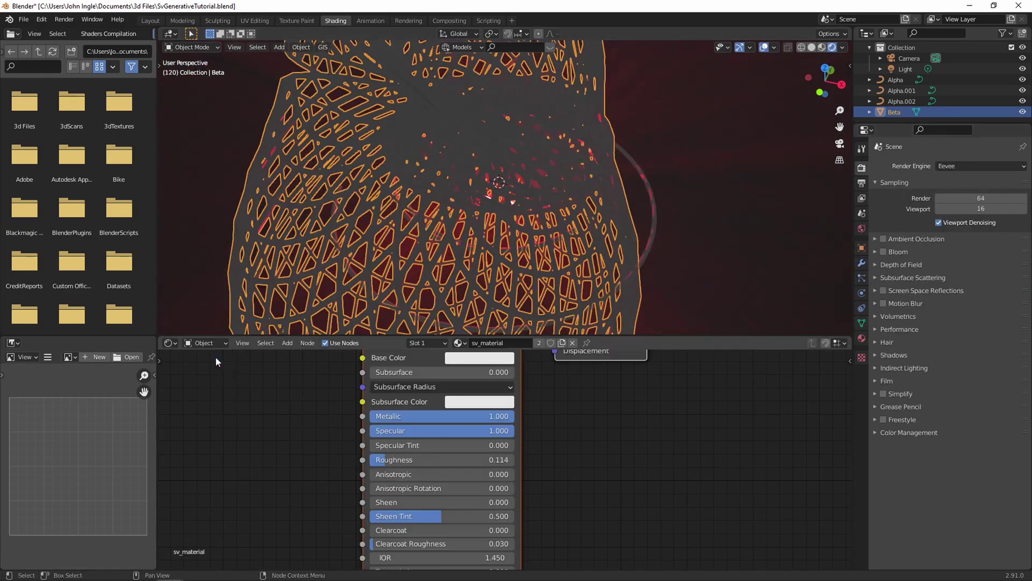
- Return to the World shader nodes and add an Environment Texture node beside the Background node
scroll(359, 450, down, 3)
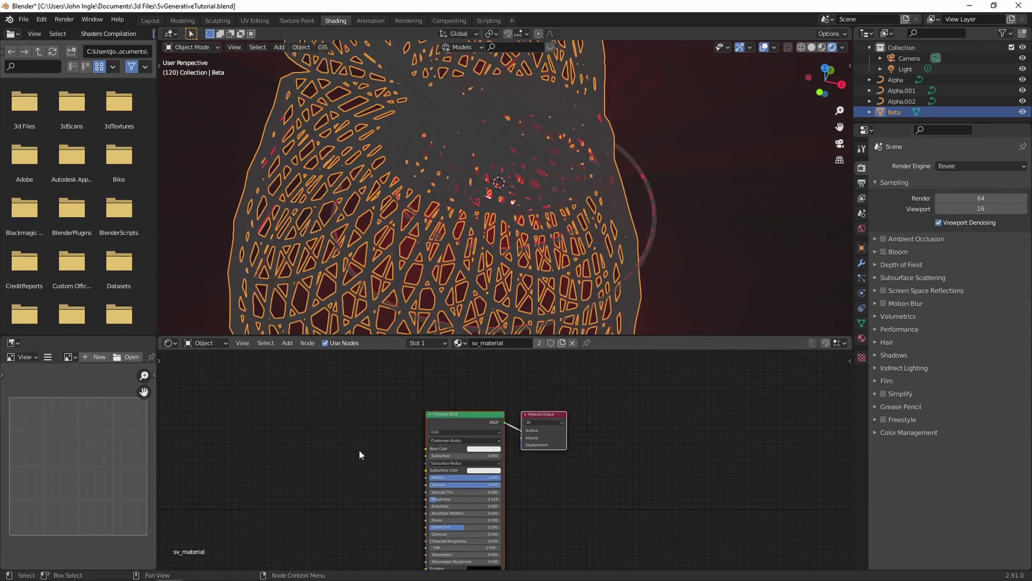
click(205, 342)
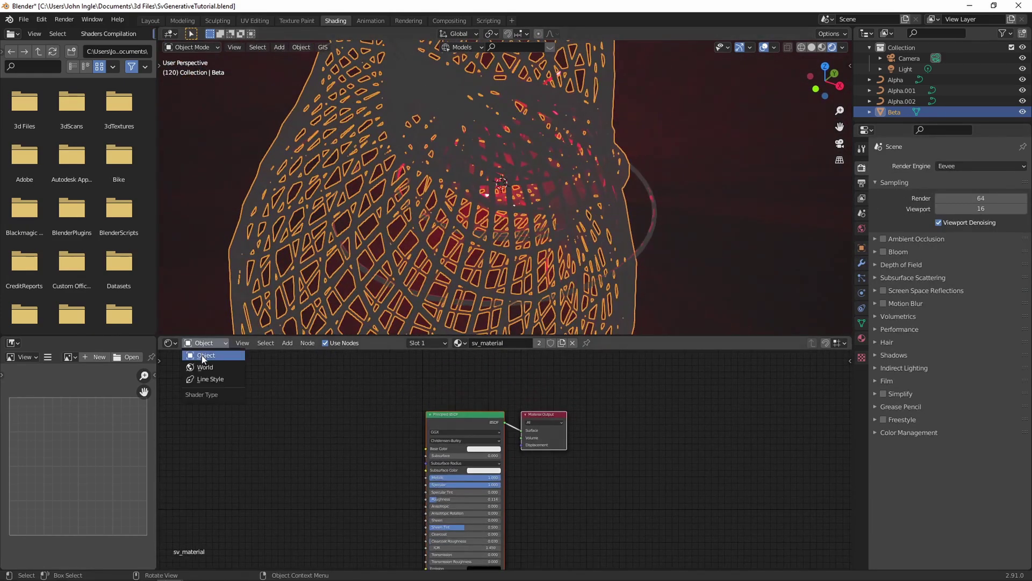
click(201, 369)
click(287, 343)
text(eb)
key(Return)
click(301, 408)
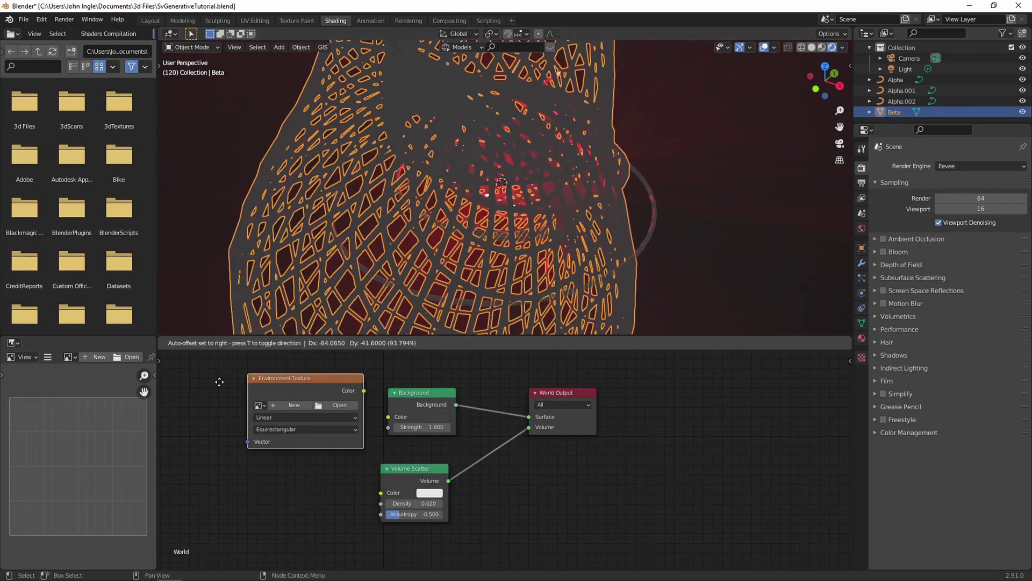